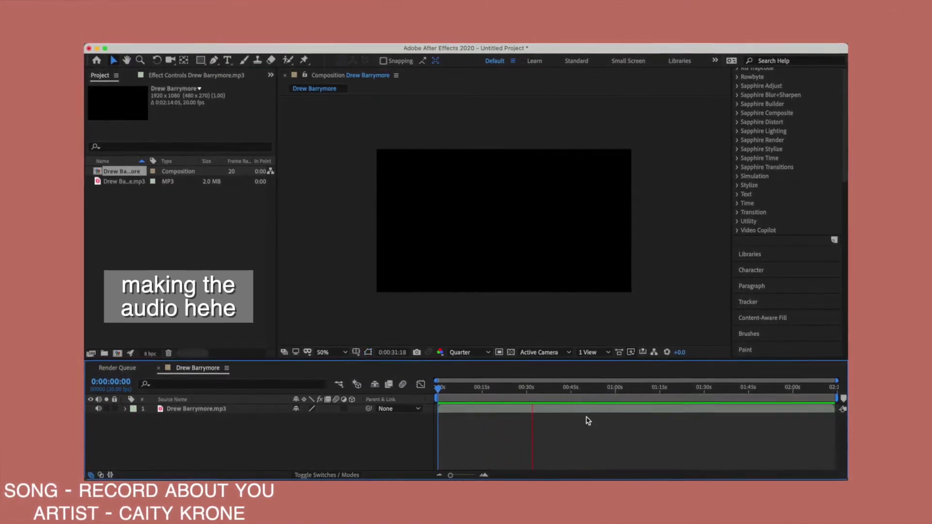
# Stop the song preview at 0:00:26:14 and zoom the timeline in around it.
pyautogui.press('space')
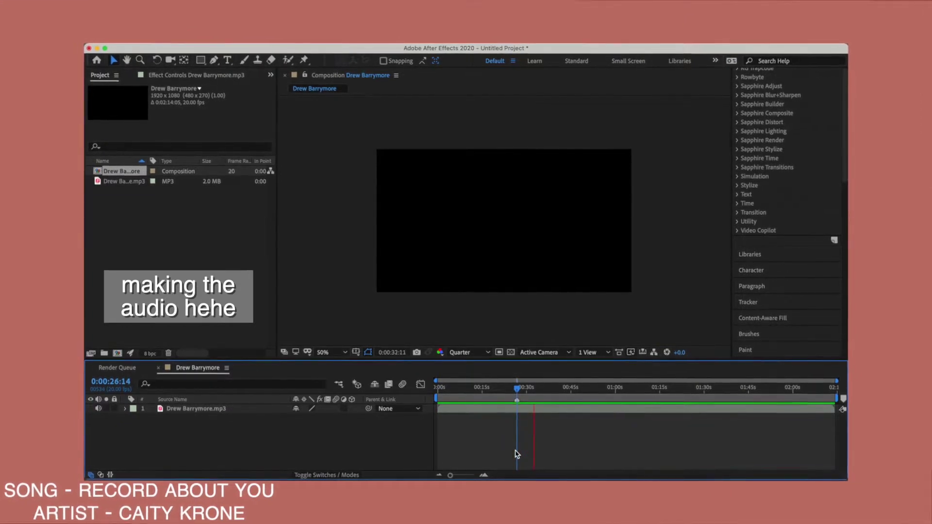
pyautogui.press('=')
pyautogui.press('=')
# Preview the Drew Barrymore audio layer from about 0:30.
pyautogui.moveTo(448, 390); pyautogui.dragTo(484, 390)
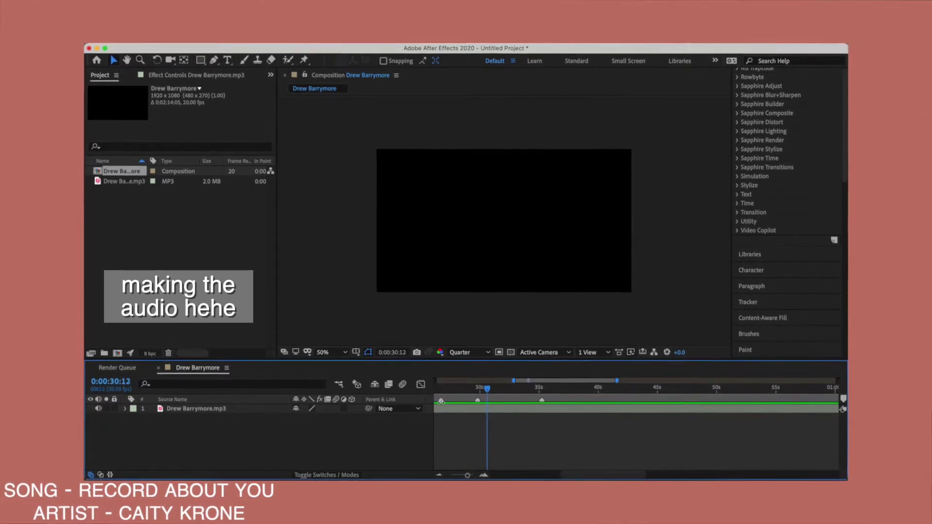
pyautogui.press('space')
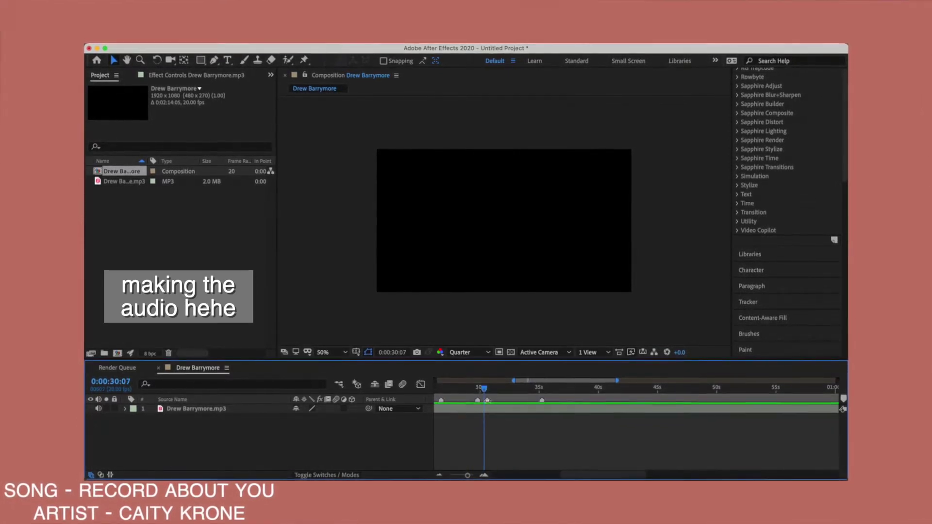
pyautogui.click(478, 410)
pyautogui.press('space')
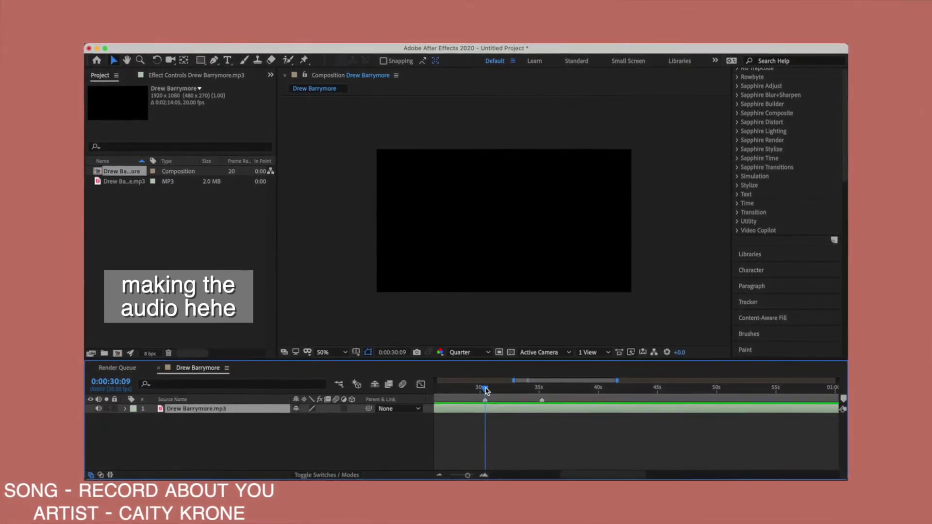
pyautogui.click(475, 426)
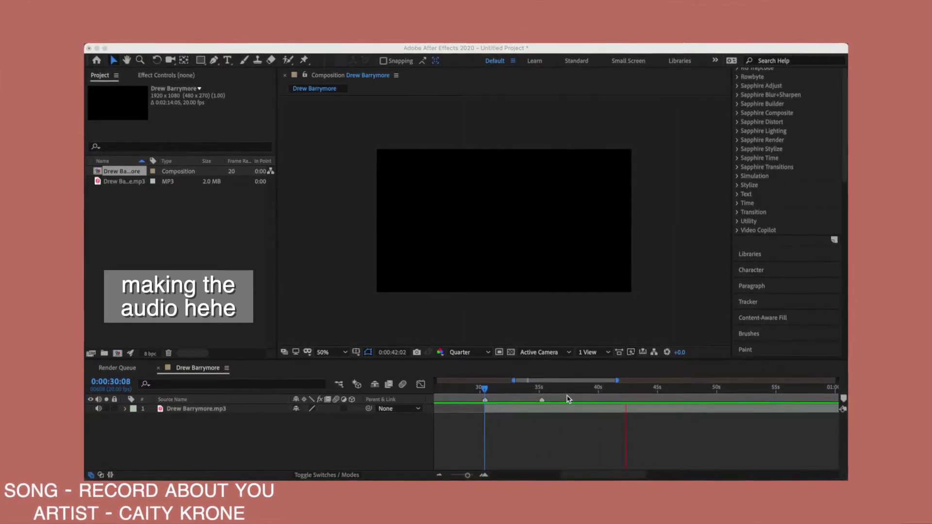
# Stop the preview at 0:51, move back near 0:48, and pre-compose the audio layer.
pyautogui.hscroll(2, 631, 421)
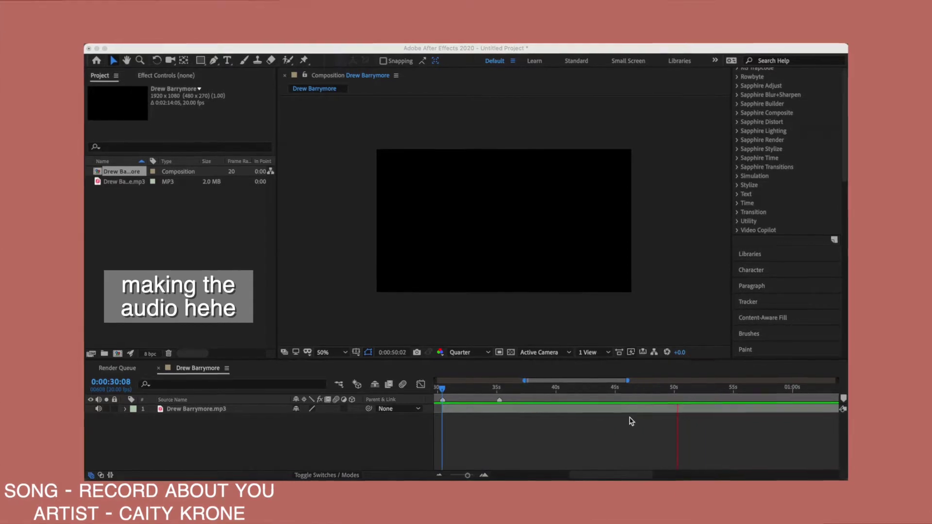
pyautogui.click(673, 457)
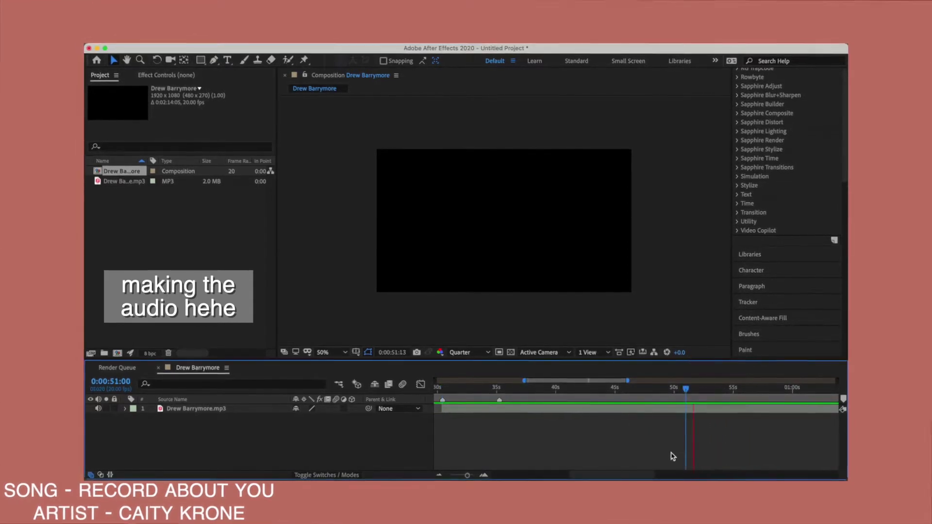
pyautogui.click(660, 390)
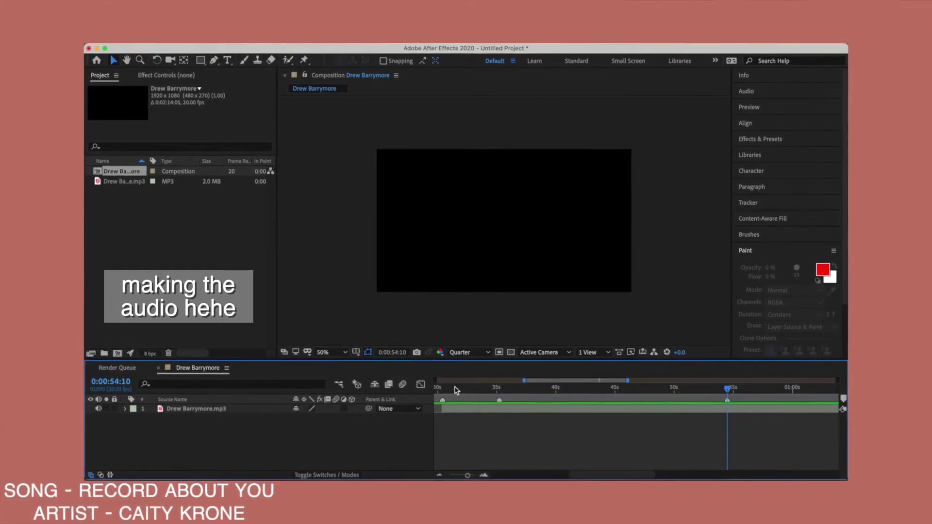
pyautogui.hotkey('ctrl', 'shift', 'c')
# Confirm the new pre-composition and save the project as 'spencer reid sa'.
pyautogui.click(349, 439)
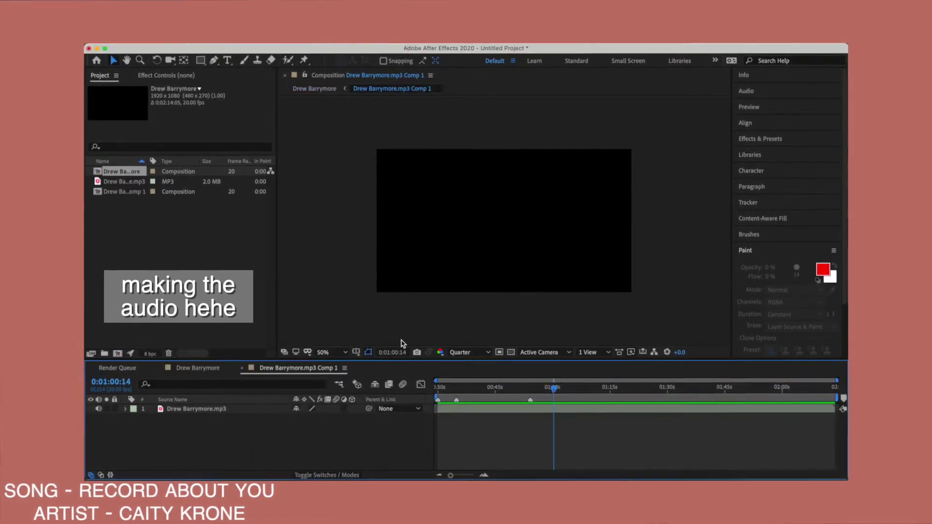
pyautogui.hotkey('ctrl', 's')
pyautogui.write('spencer reid sa')
pyautogui.press('Return')
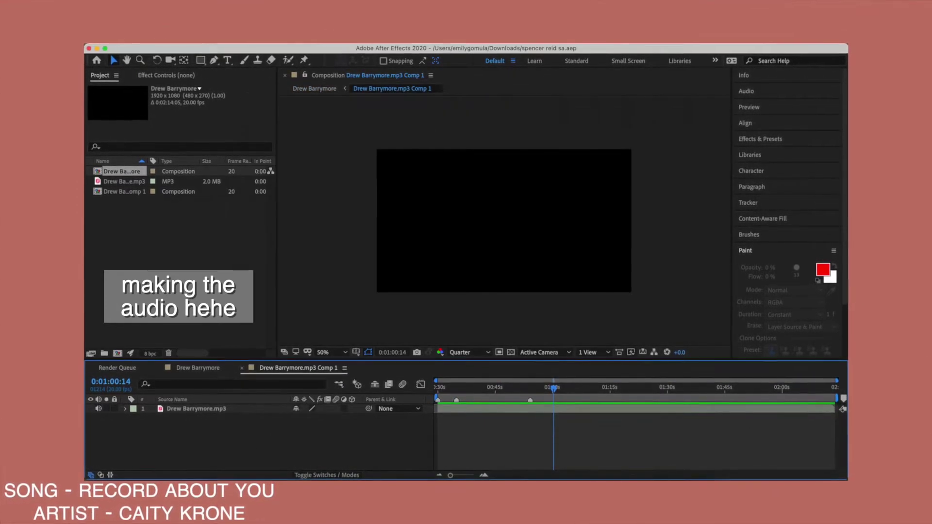
# Keyframe Audio Levels to fade from -20 dB at 30:08 up to 0 dB at 35:06.
pyautogui.click(438, 410)
pyautogui.press('l')
pyautogui.press('l')
pyautogui.press('=')
pyautogui.press('=')
pyautogui.press('=')
pyautogui.write('-10')
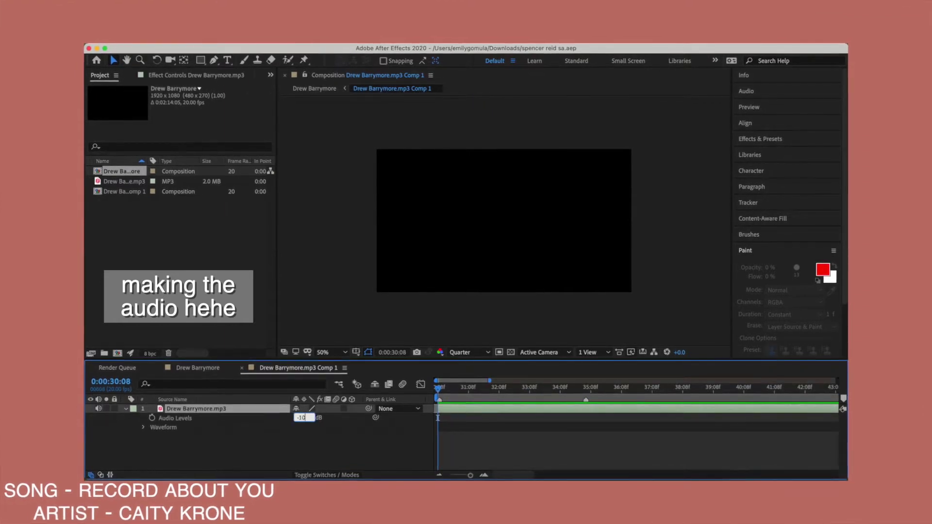
pyautogui.press('Return')
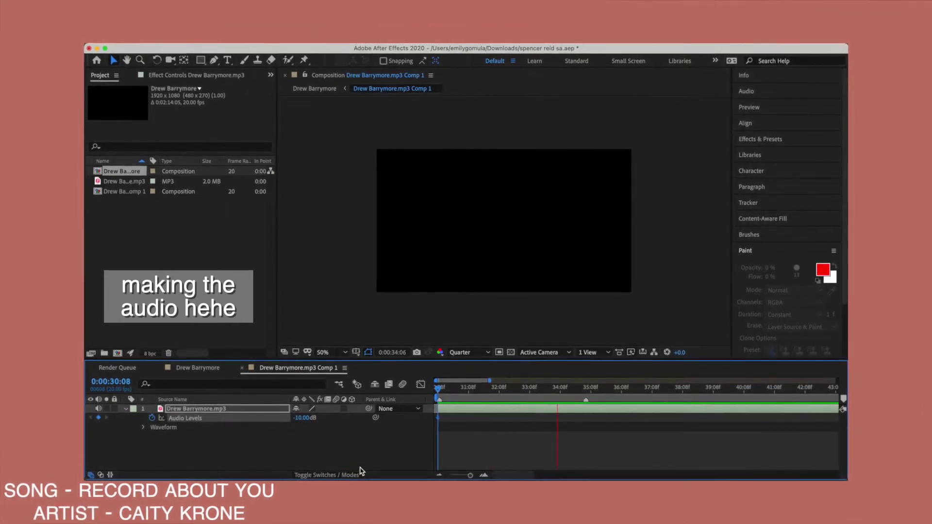
pyautogui.press('space')
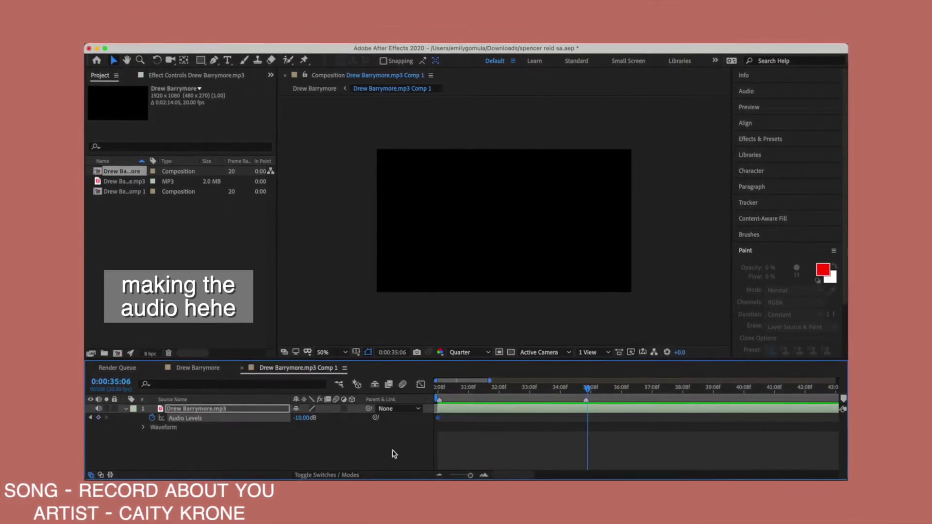
pyautogui.moveTo(305, 418); pyautogui.dragTo(300, 428)
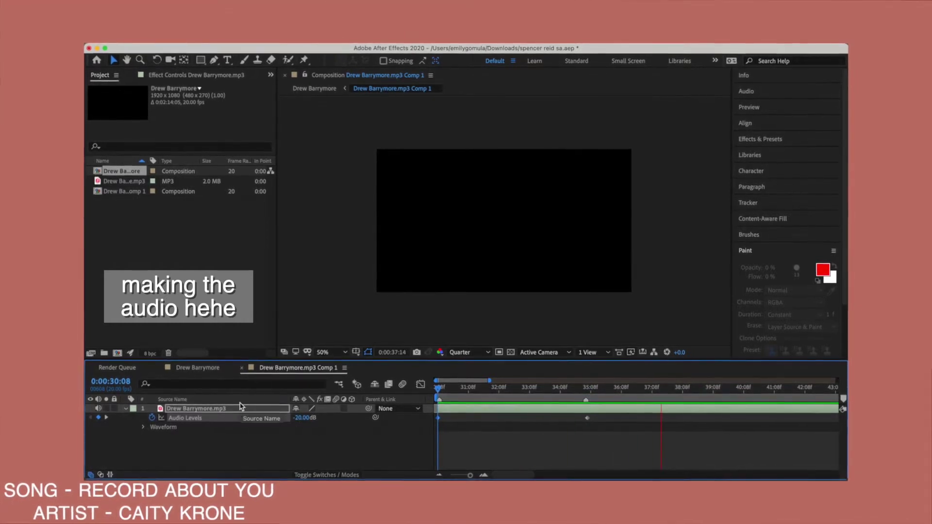
pyautogui.moveTo(299, 418); pyautogui.dragTo(302, 420)
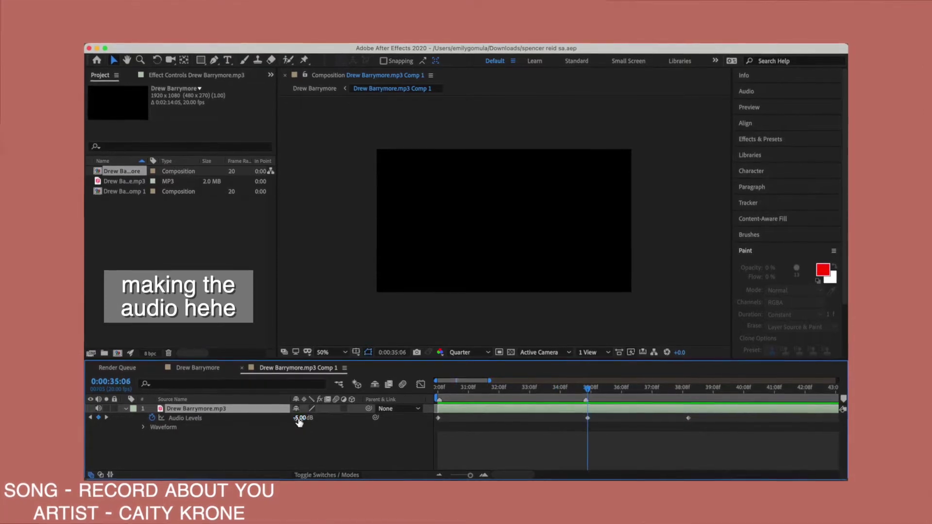
pyautogui.moveTo(299, 422); pyautogui.dragTo(292, 422)
pyautogui.press('space')
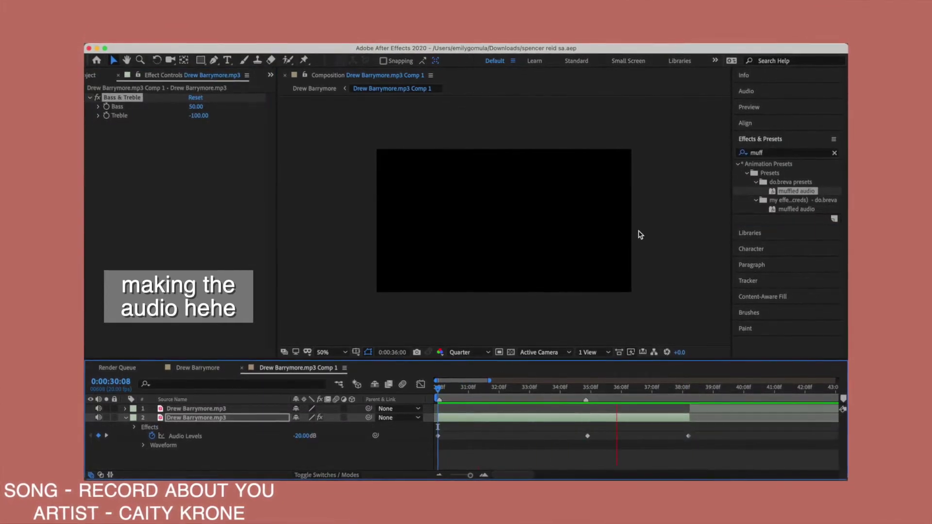
# Extend the muffled copy's end point, then pre-compose both audio layers into Pre-comp 1.
pyautogui.moveTo(689, 418)
pyautogui.mouseDown()
pyautogui.moveTo(704, 419)
pyautogui.moveTo(597, 397)
pyautogui.mouseUp()
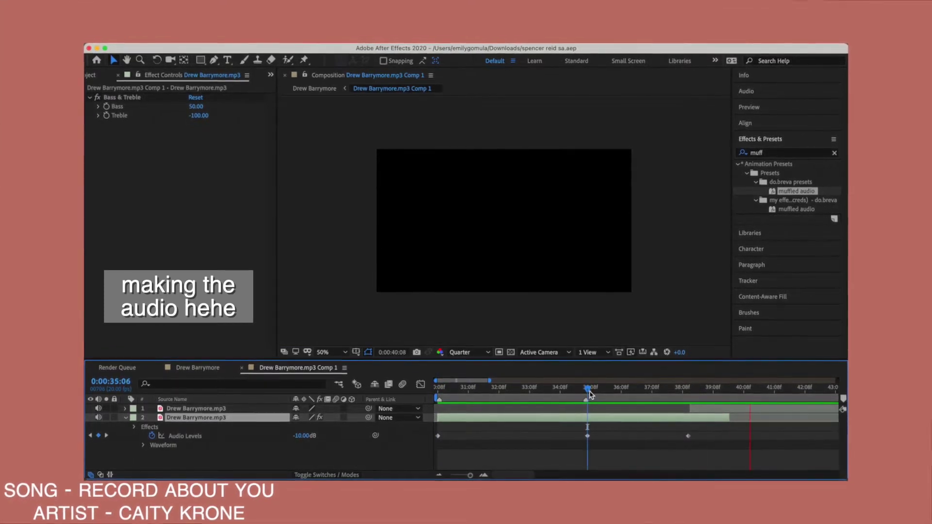
pyautogui.scroll(-3, 590, 394)
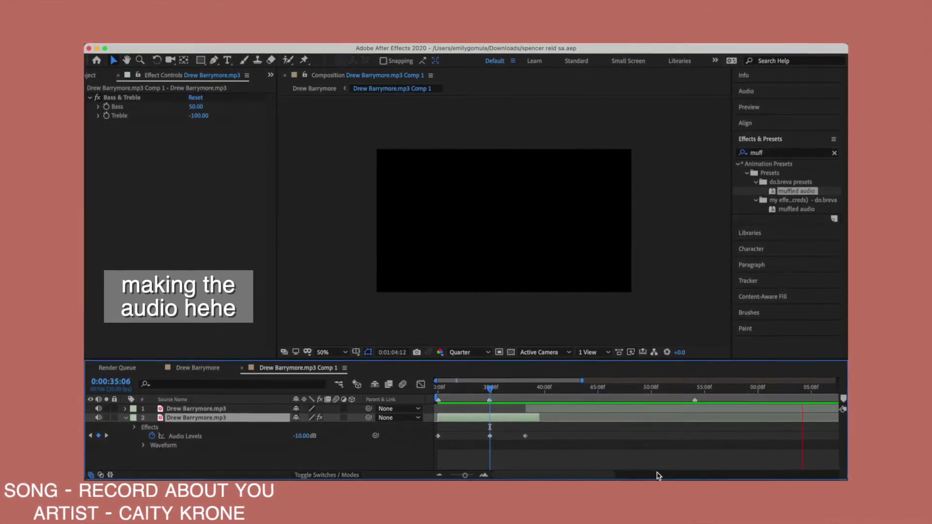
pyautogui.press('space')
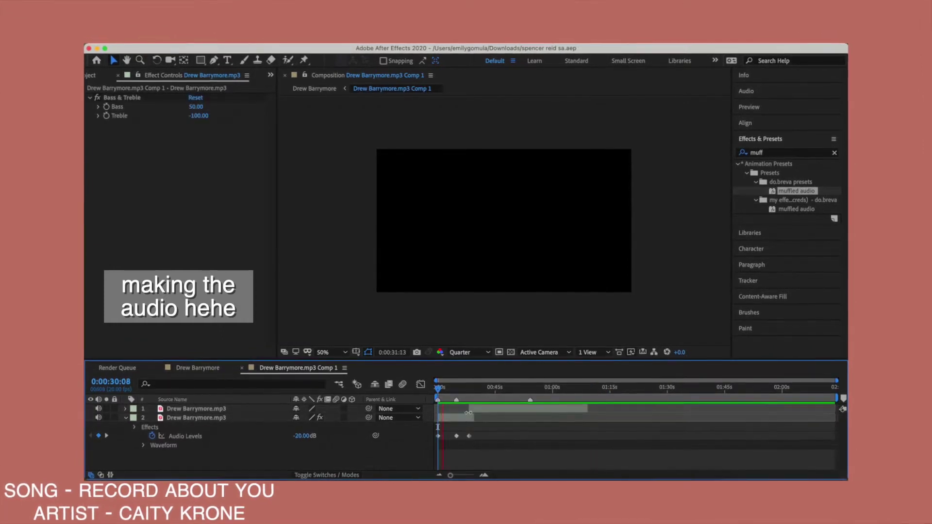
pyautogui.hotkey('ctrl', 'shift', 'c')
pyautogui.press('Return')
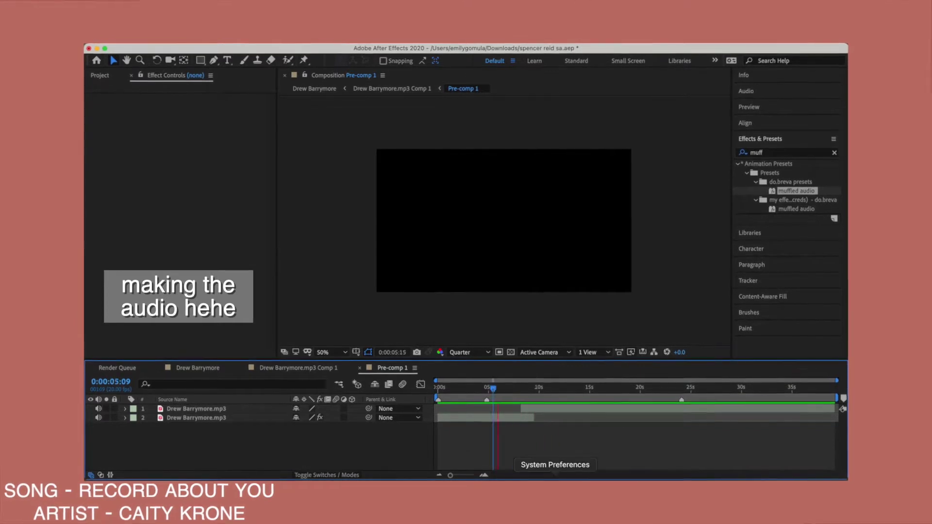
# Preview Pre-comp 1 from about 8 seconds, adding markers along the timeline.
pyautogui.click(527, 391)
pyautogui.press('=')
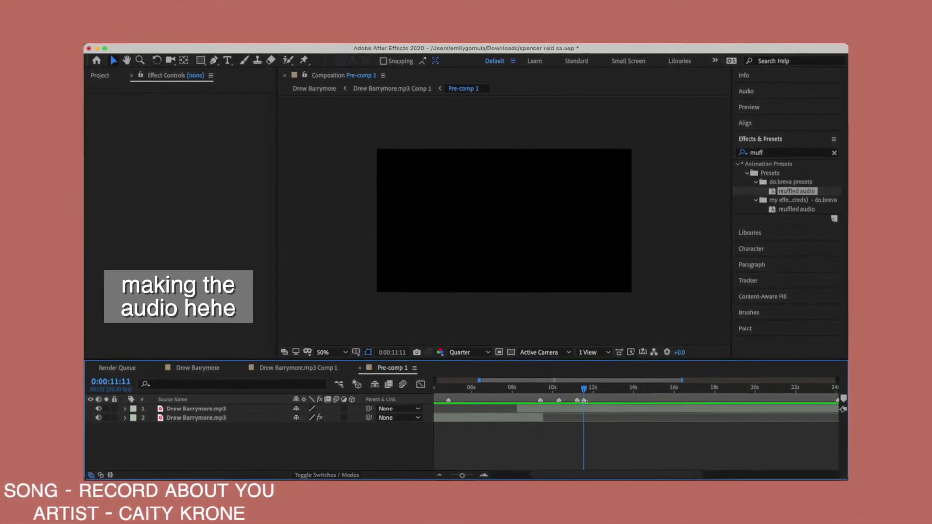
pyautogui.press('space')
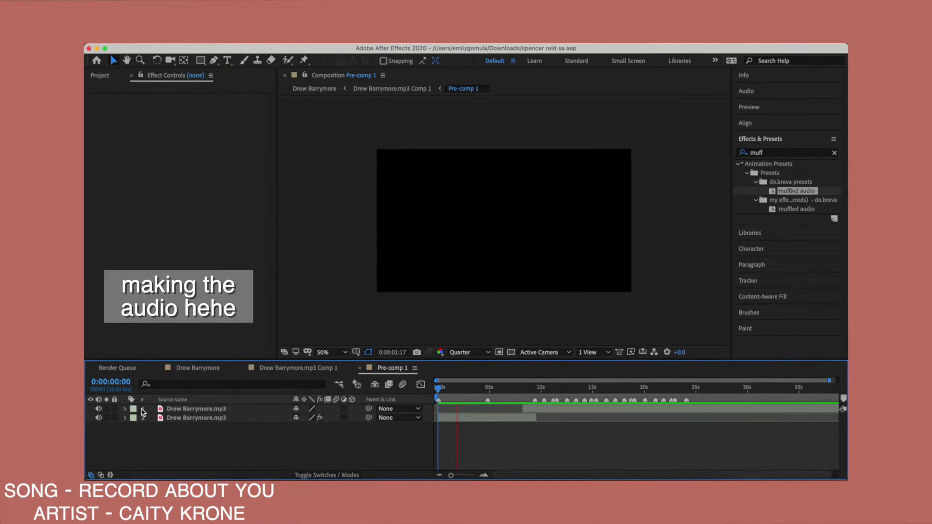
# Set both audio layers' label colour to Green.
pyautogui.hotkey('ctrl', 'a')
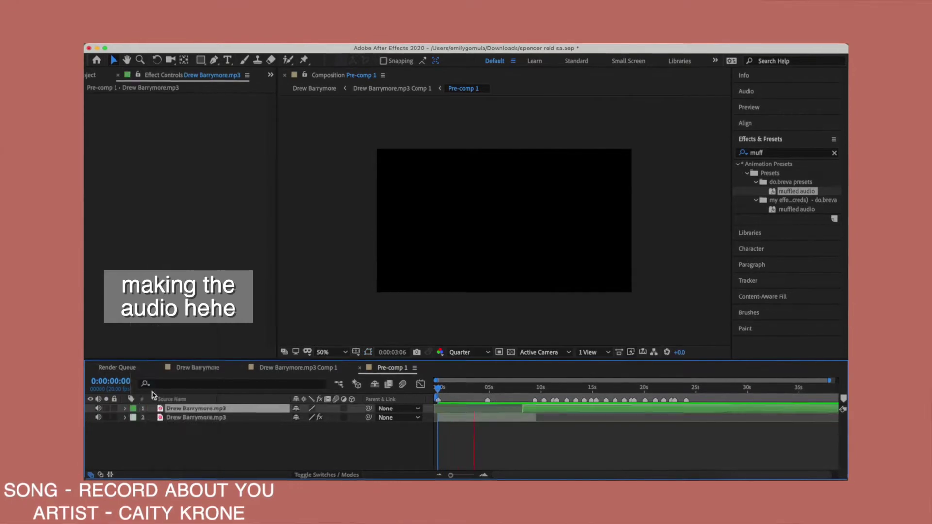
pyautogui.click(133, 409)
pyautogui.click(167, 404)
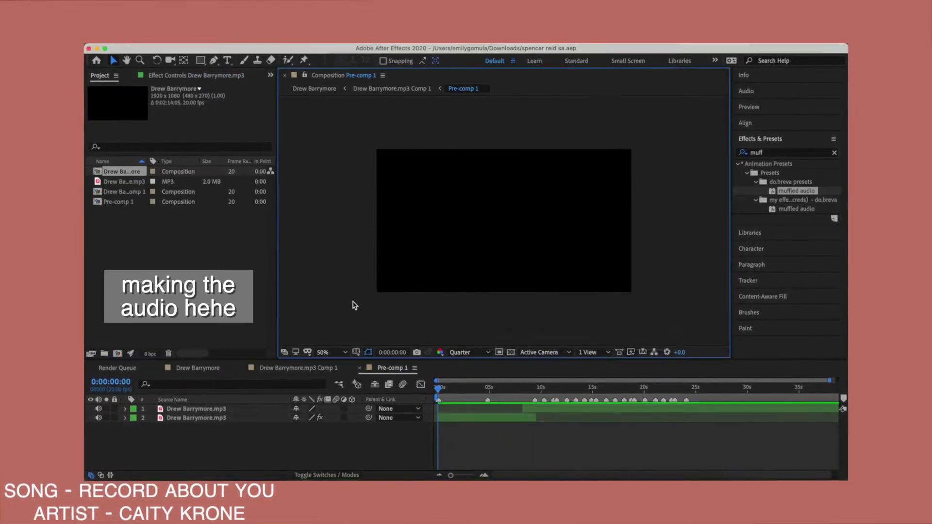
pyautogui.click(349, 379)
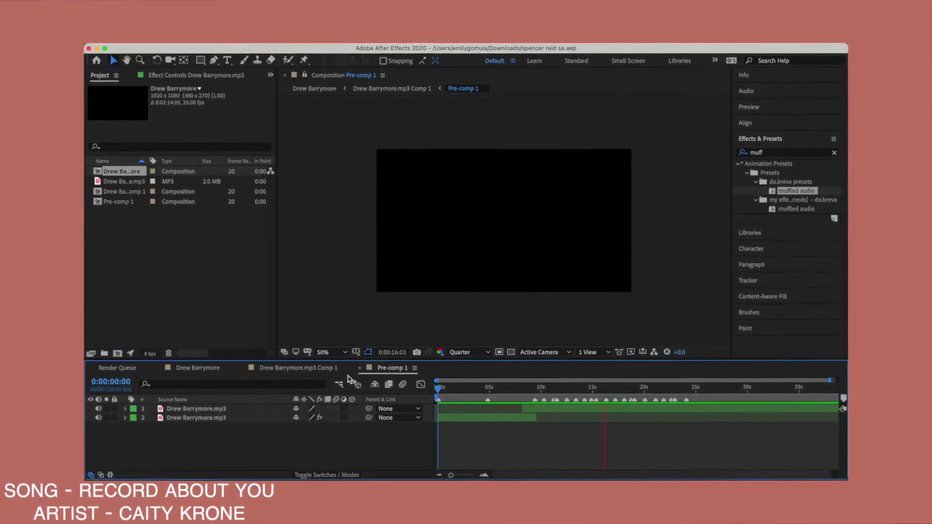
# Check the MEGAsync transfers and open the MEGAsync Downloads folder in Finder.
pyautogui.click(632, 329)
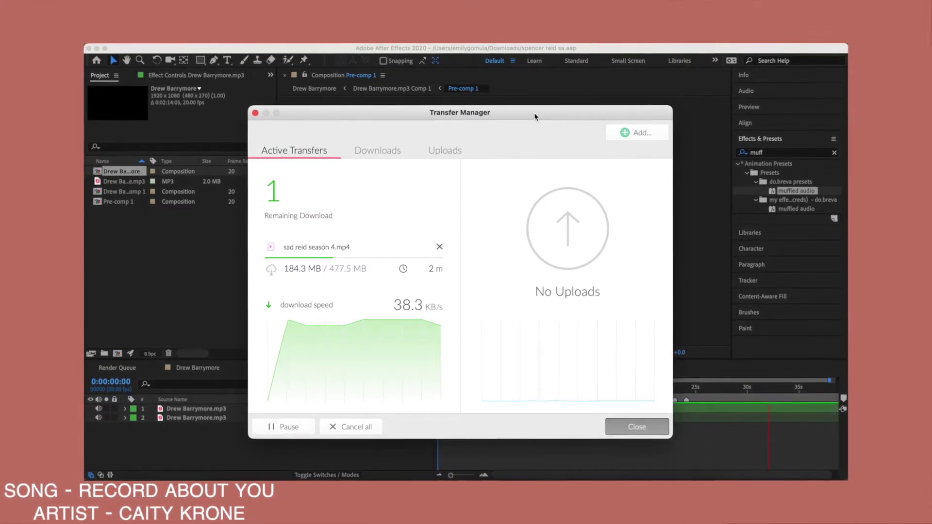
pyautogui.click(637, 426)
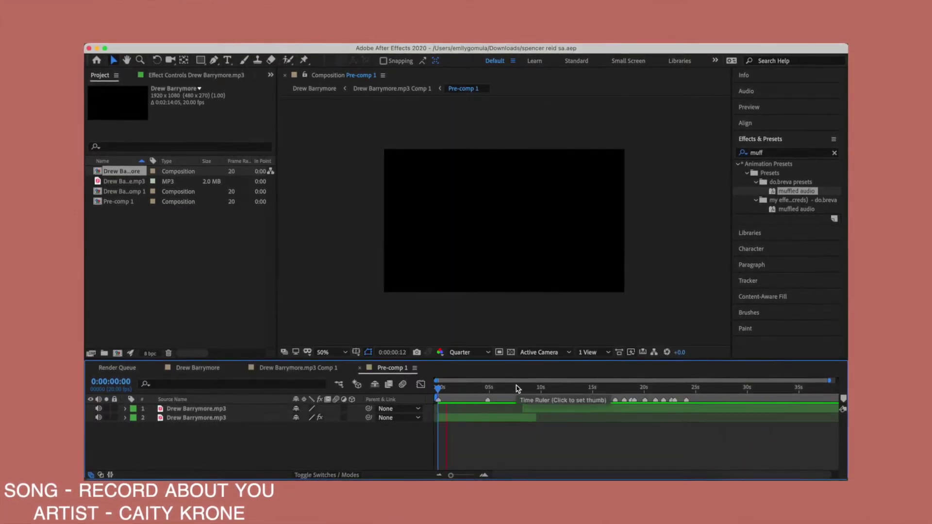
pyautogui.click(222, 488)
pyautogui.click(353, 333)
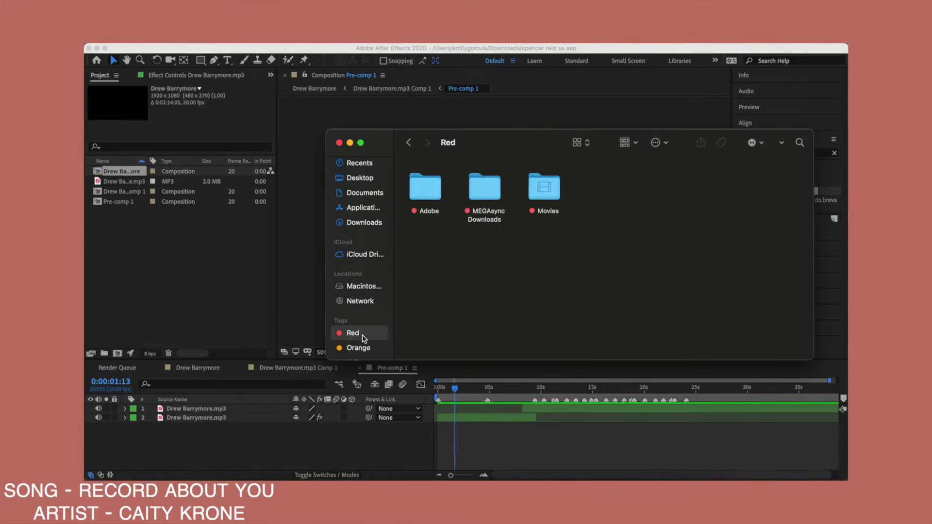
pyautogui.doubleClick(482, 187)
# Drag sad reid season 4.mp4 into Pre-comp 1 as its top layer.
pyautogui.click(424, 213)
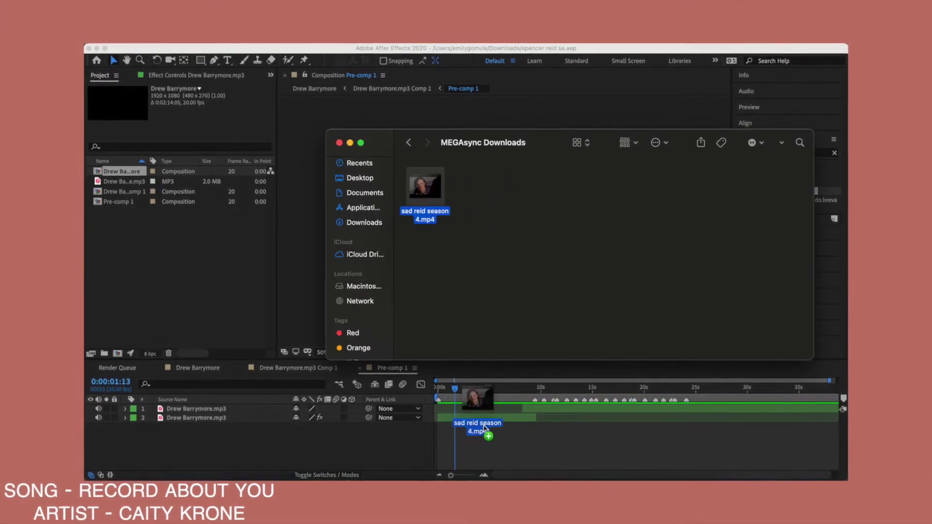
pyautogui.moveTo(432, 217); pyautogui.dragTo(461, 411)
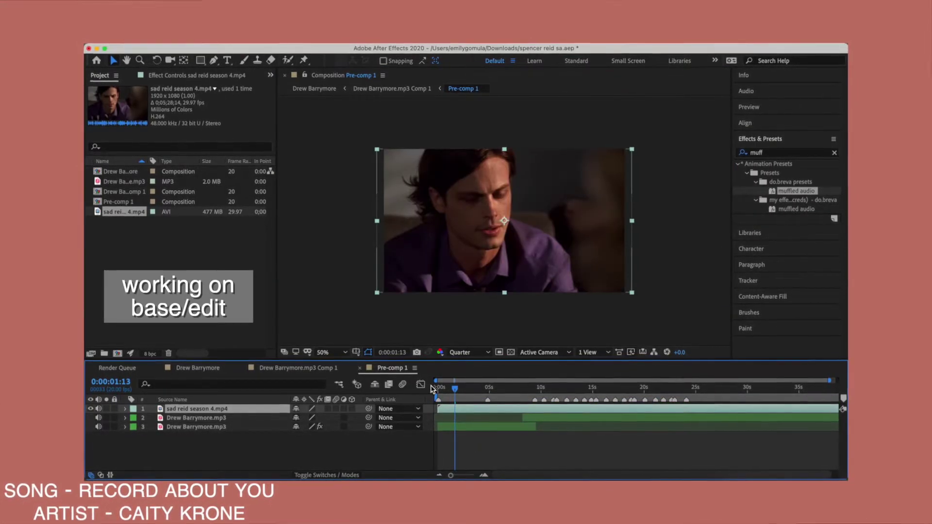
pyautogui.press('Home')
# Trim the sad reid clip's in-point to 0:00:03:19.
pyautogui.press('space')
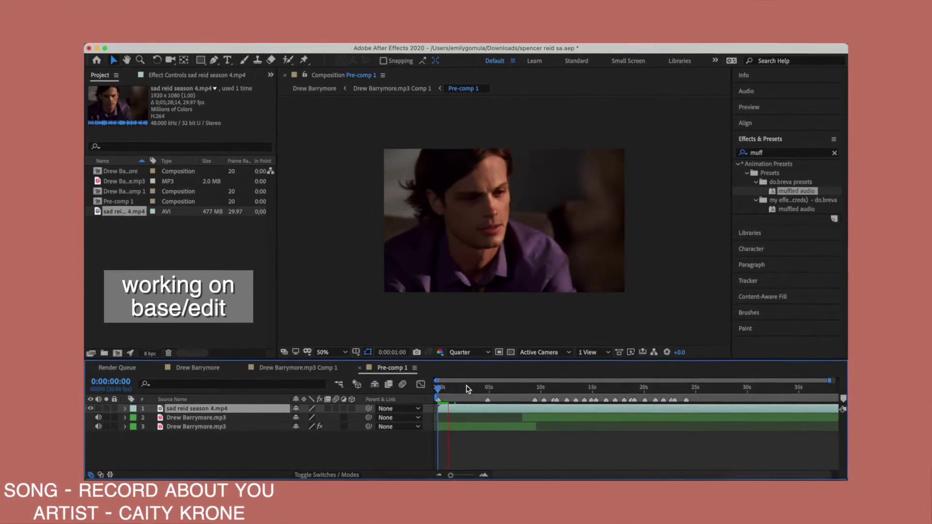
pyautogui.click(479, 397)
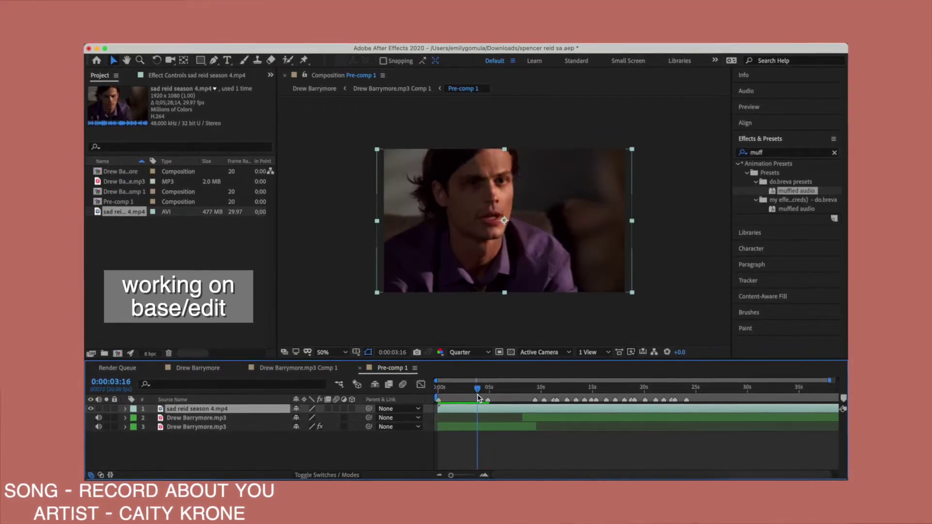
pyautogui.hotkey('alt', '[')
pyautogui.hotkey('ctrl', 'shift', 'a')
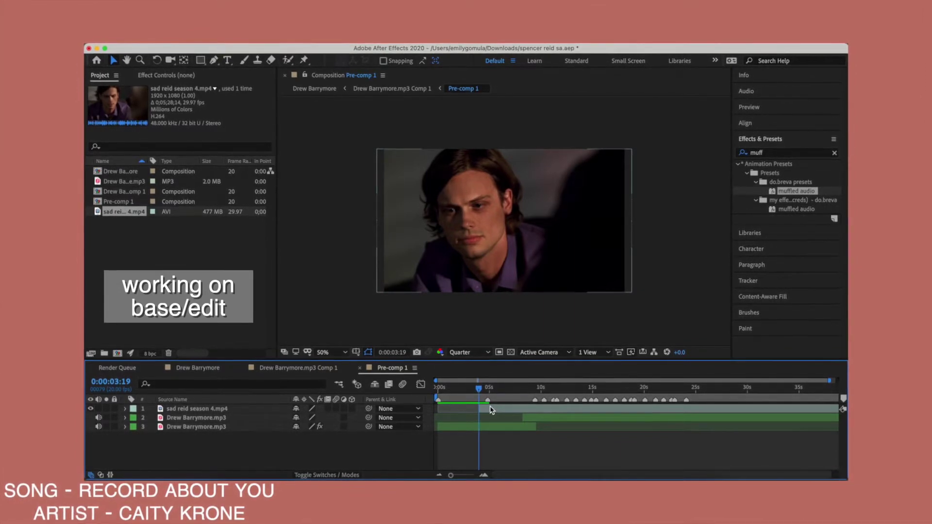
# Replay the trimmed clip from the start of the composition.
pyautogui.click(491, 409)
pyautogui.press('Home')
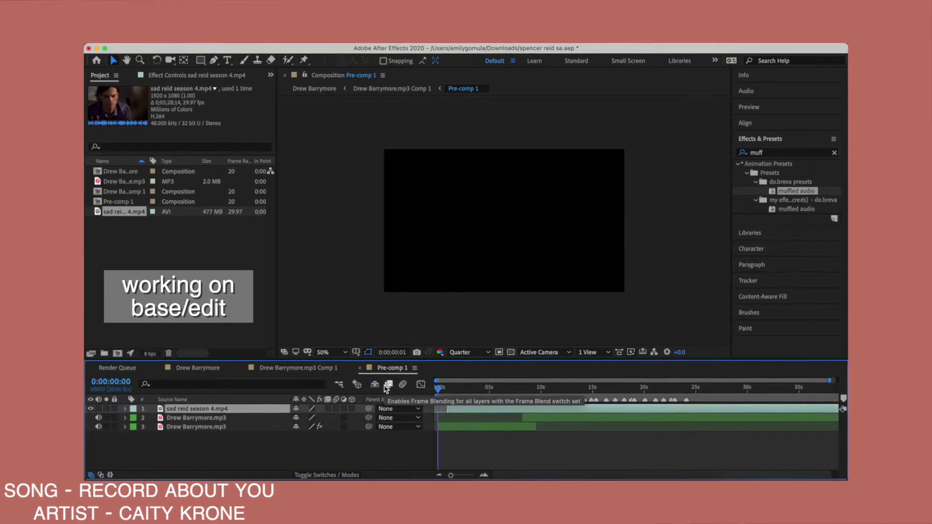
pyautogui.press('space')
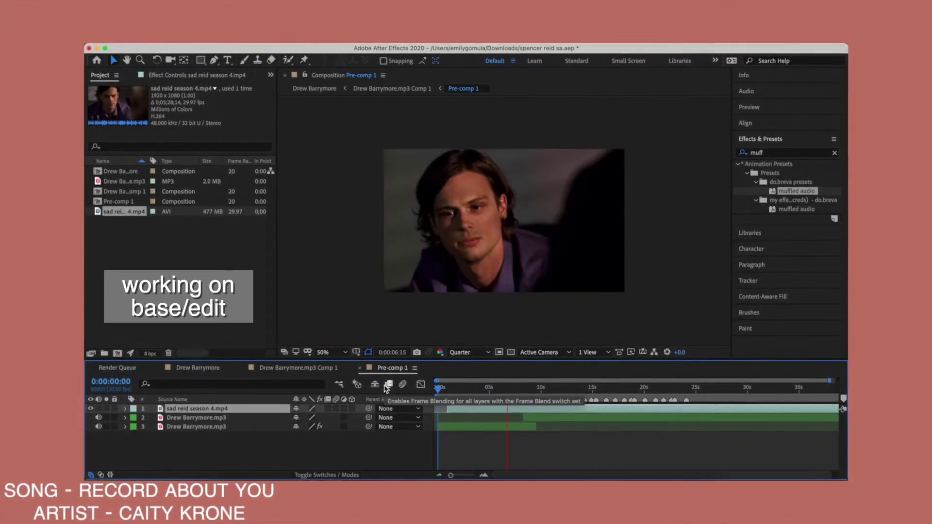
pyautogui.click(502, 389)
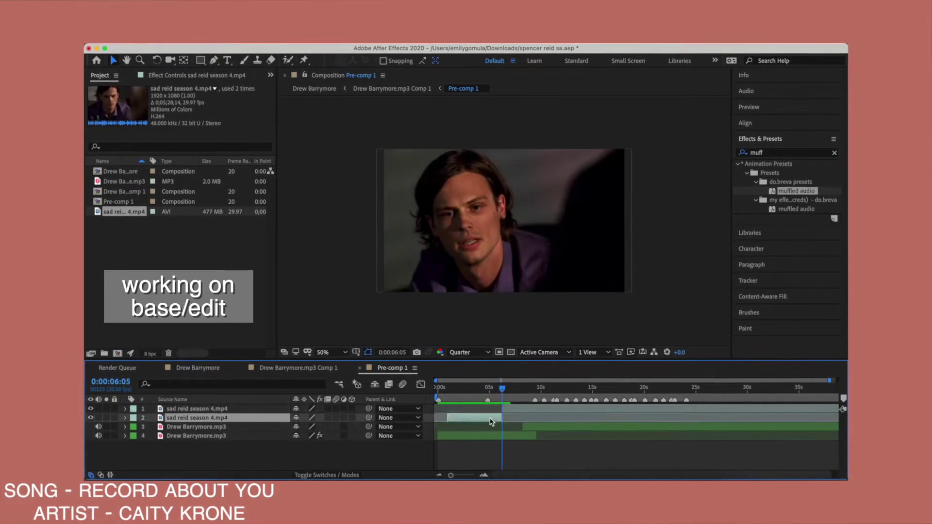
pyautogui.press('Home')
pyautogui.press('space')
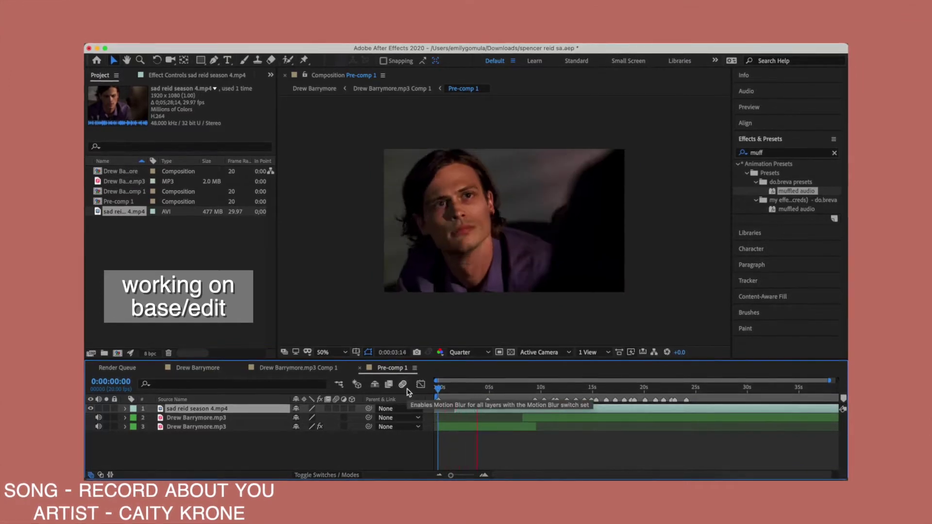
pyautogui.press('space')
# Search Effects & Presets for 'twix' to list the Twixtor effects.
pyautogui.press('=')
pyautogui.press('=')
pyautogui.press('=')
pyautogui.click(787, 153)
pyautogui.write('twix')
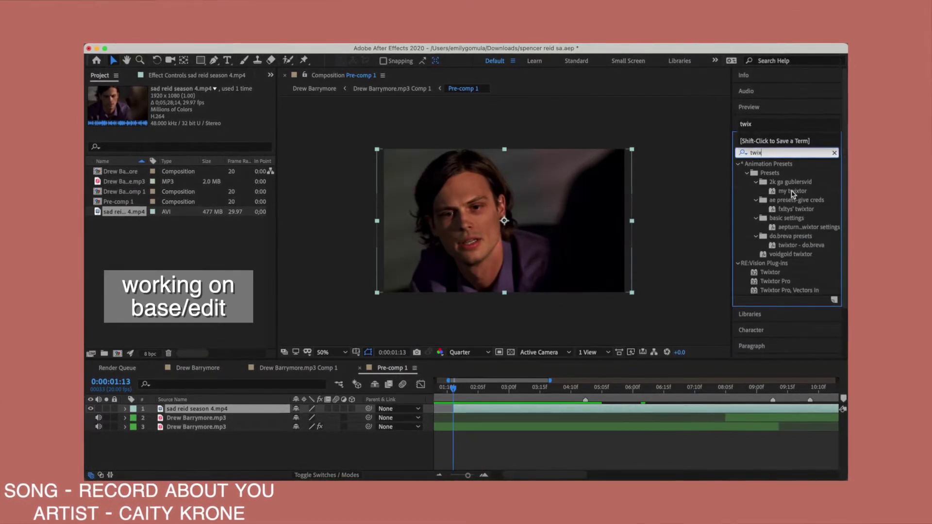
pyautogui.doubleClick(775, 281)
pyautogui.press('space')
pyautogui.doubleClick(787, 210)
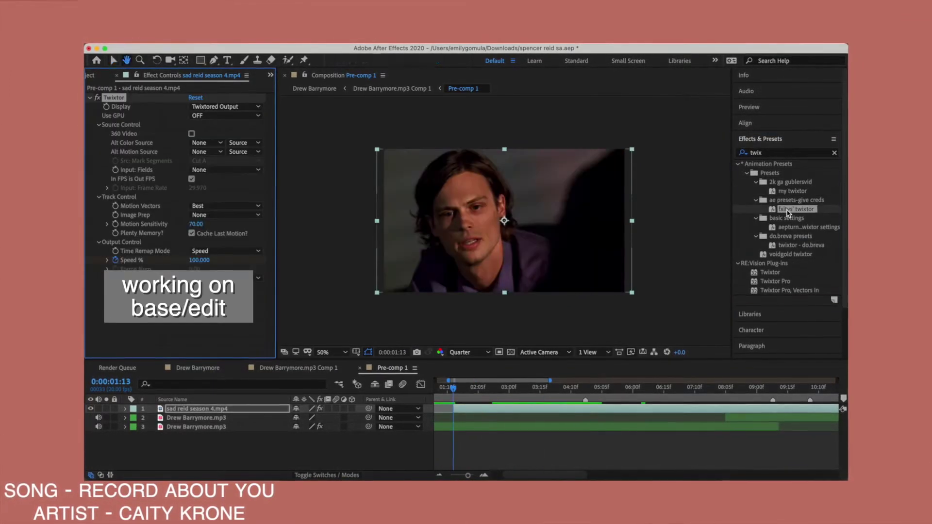
pyautogui.press('Delete')
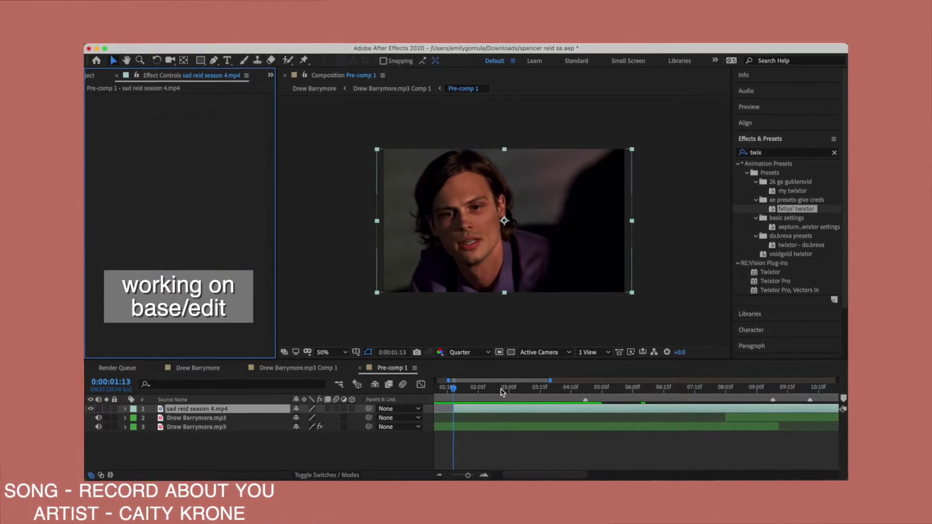
pyautogui.doubleClick(505, 218)
pyautogui.click(461, 328)
pyautogui.press('super+w')
pyautogui.click(782, 386)
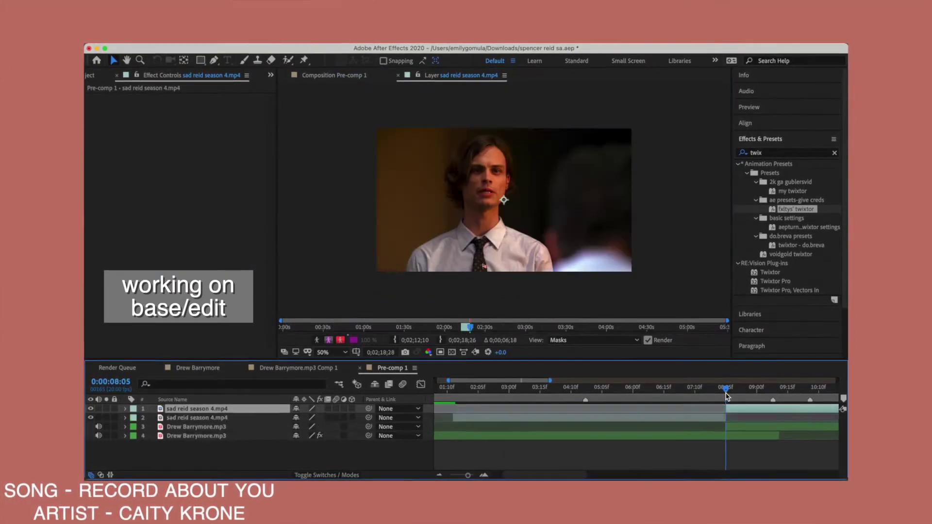
pyautogui.click(452, 398)
pyautogui.press('space')
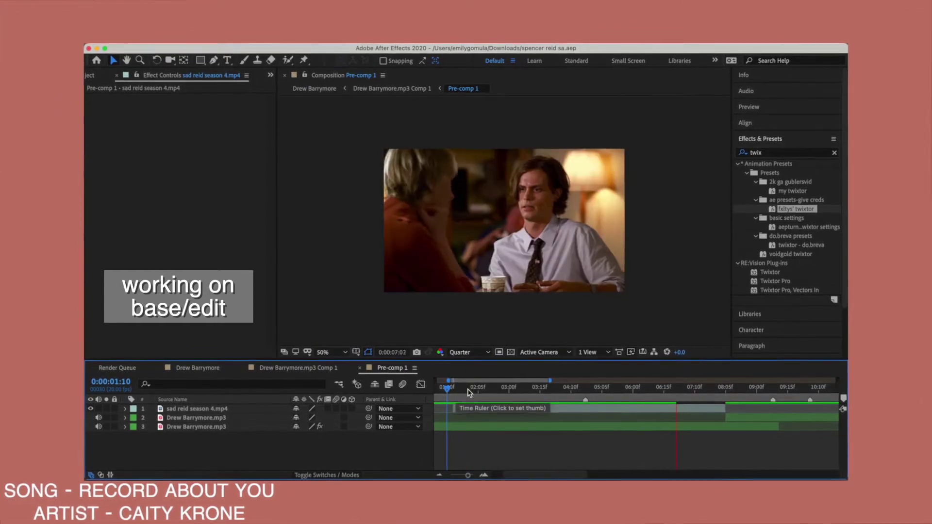
pyautogui.click(728, 399)
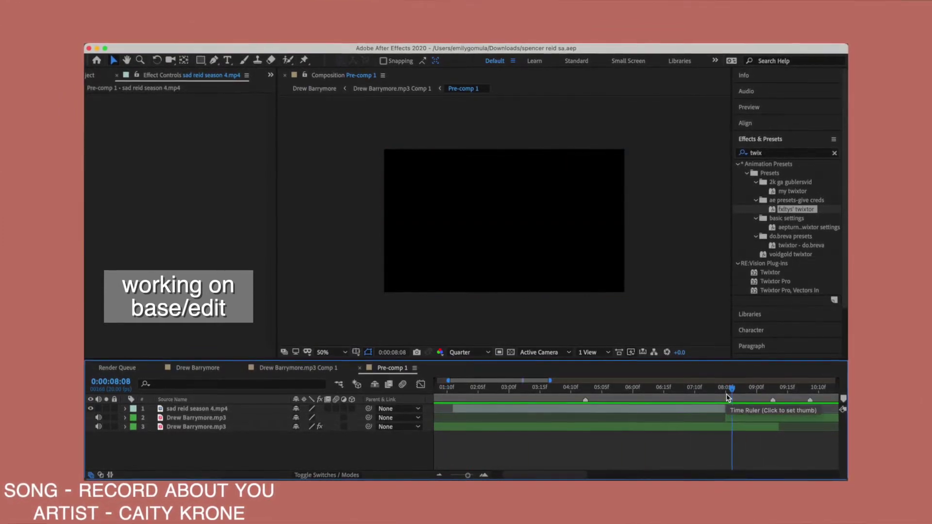
pyautogui.click(735, 394)
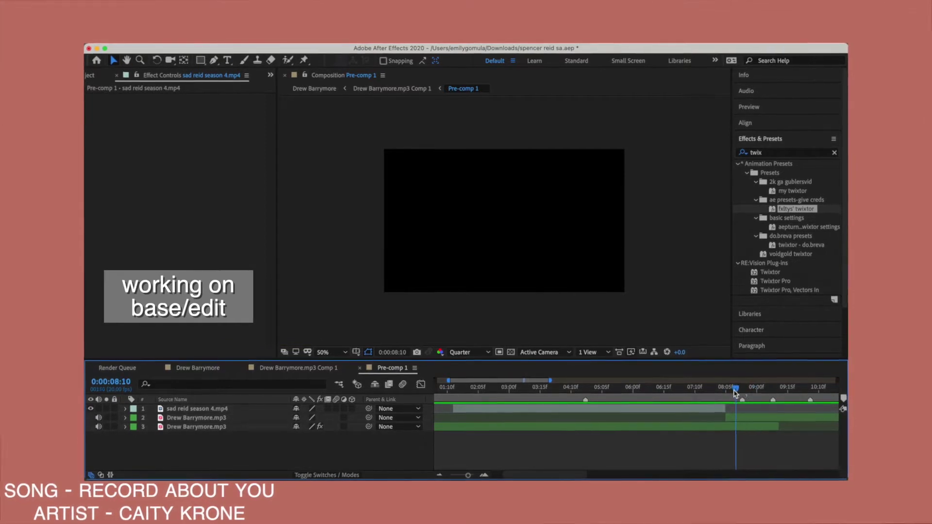
pyautogui.press('-')
pyautogui.click(685, 411)
# Re-trim the clip's start near 3 seconds and shift it about one second earlier.
pyautogui.moveTo(685, 414); pyautogui.dragTo(748, 414)
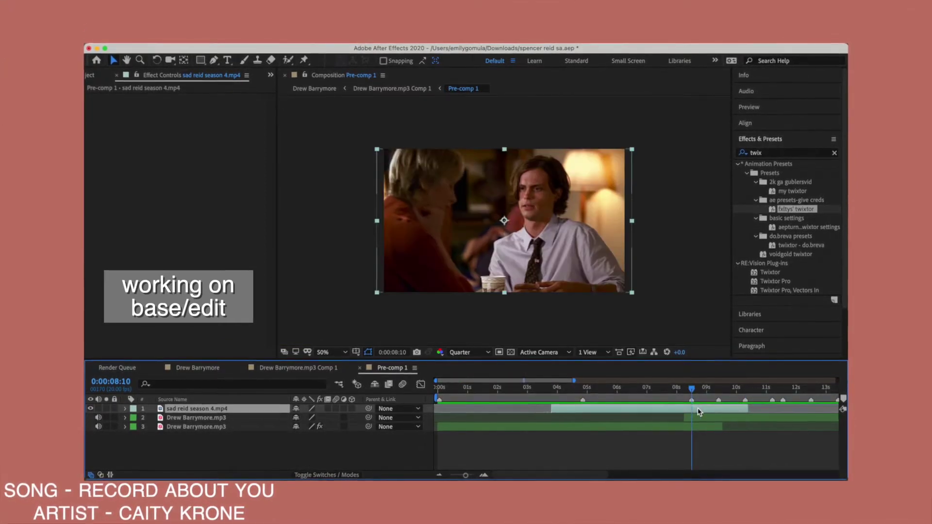
pyautogui.moveTo(694, 388); pyautogui.dragTo(534, 391)
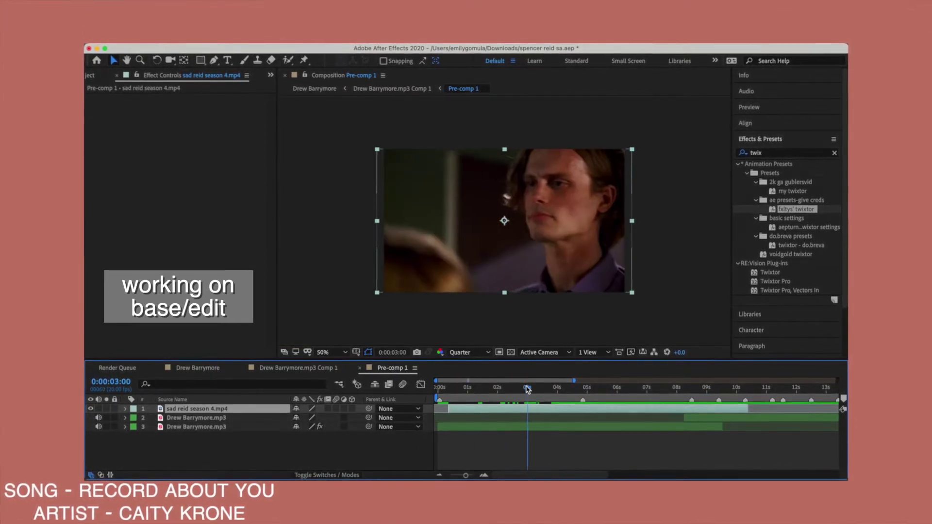
pyautogui.hotkey('alt', '[')
pyautogui.press('pageup')
pyautogui.press('pageup')
pyautogui.moveTo(542, 410); pyautogui.dragTo(510, 410)
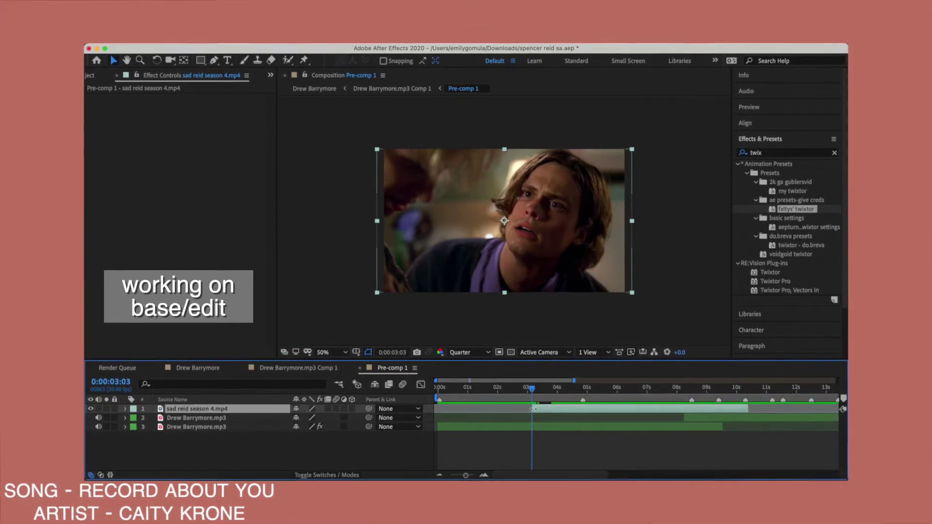
pyautogui.press('i')
# Apply the fxltys' twixtor preset, slow the clip to 20% speed, and save.
pyautogui.doubleClick(797, 210)
pyautogui.press('cmd+s')
pyautogui.click(374, 396)
pyautogui.press('Home')
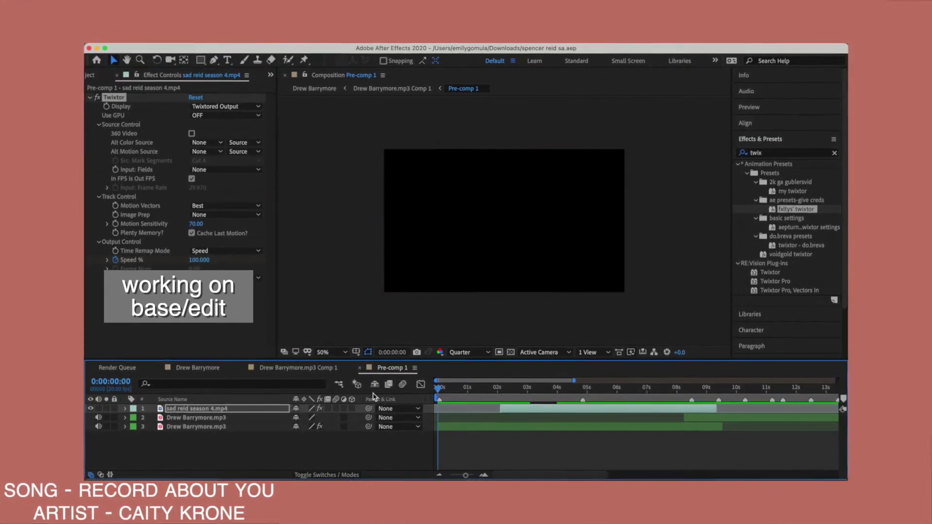
pyautogui.click(691, 389)
# Add the sad reid footage again from the Project panel as a new top layer.
pyautogui.moveTo(675, 410); pyautogui.dragTo(697, 411)
pyautogui.press('cmd+z')
pyautogui.press('cmd+z')
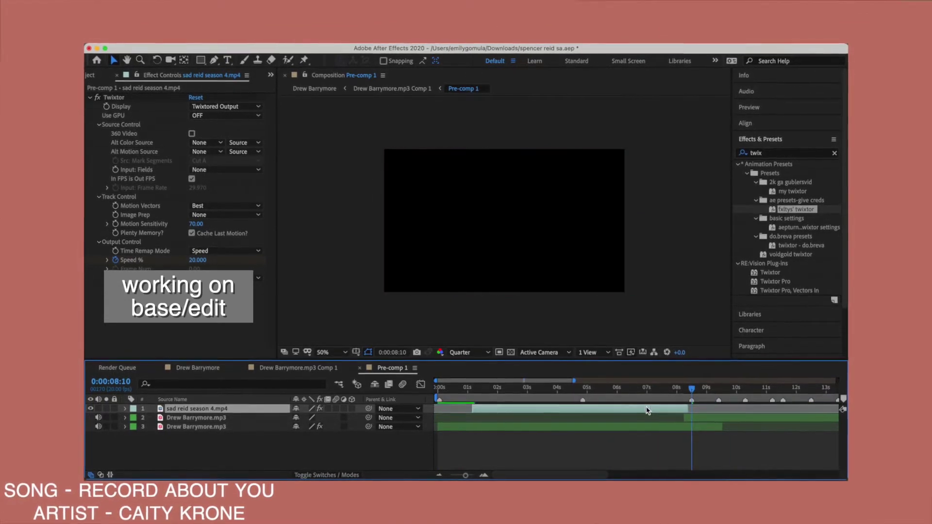
pyautogui.press('Home')
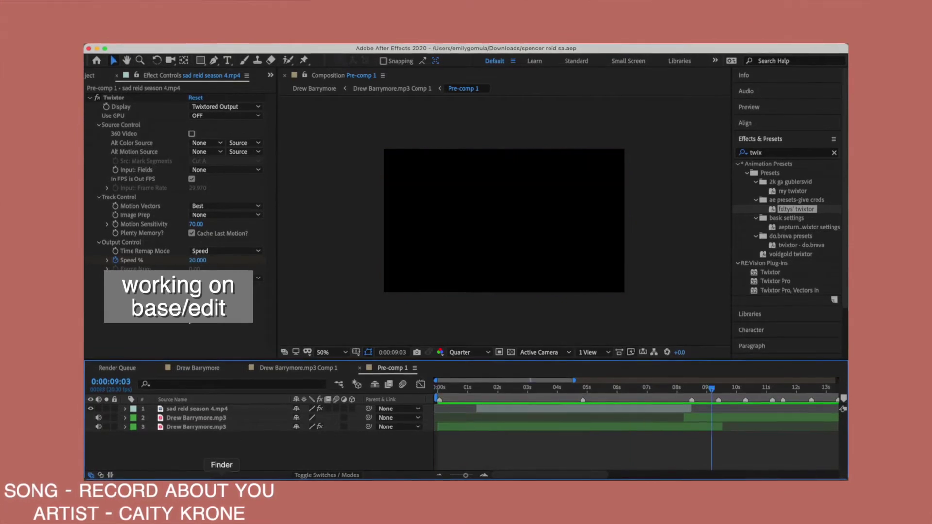
pyautogui.click(92, 75)
pyautogui.moveTo(124, 211); pyautogui.dragTo(706, 411)
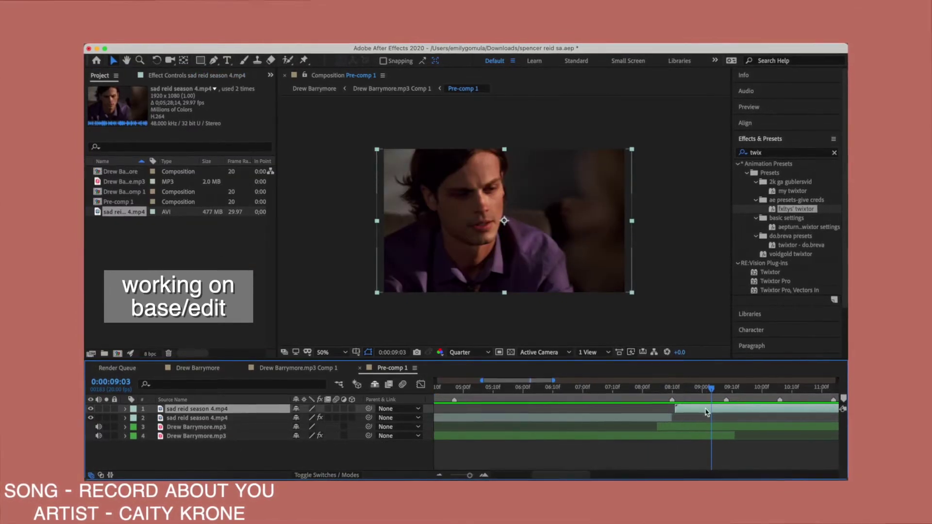
# Split the new clip layer at several cut points while scrubbing its source footage.
pyautogui.doubleClick(706, 411)
pyautogui.moveTo(370, 328)
pyautogui.mouseDown()
pyautogui.moveTo(615, 331)
pyautogui.moveTo(380, 331)
pyautogui.mouseUp()
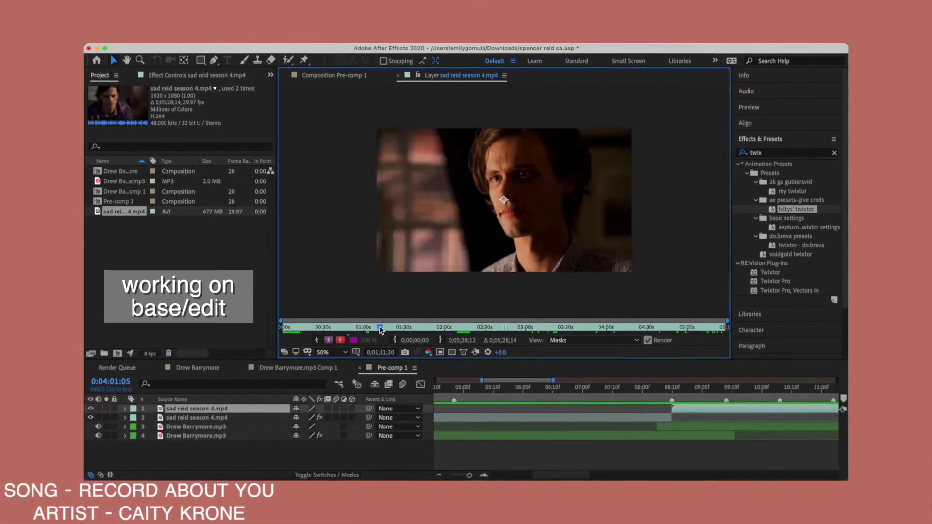
pyautogui.click(726, 387)
pyautogui.hotkey('ctrl', 'shift', 'd')
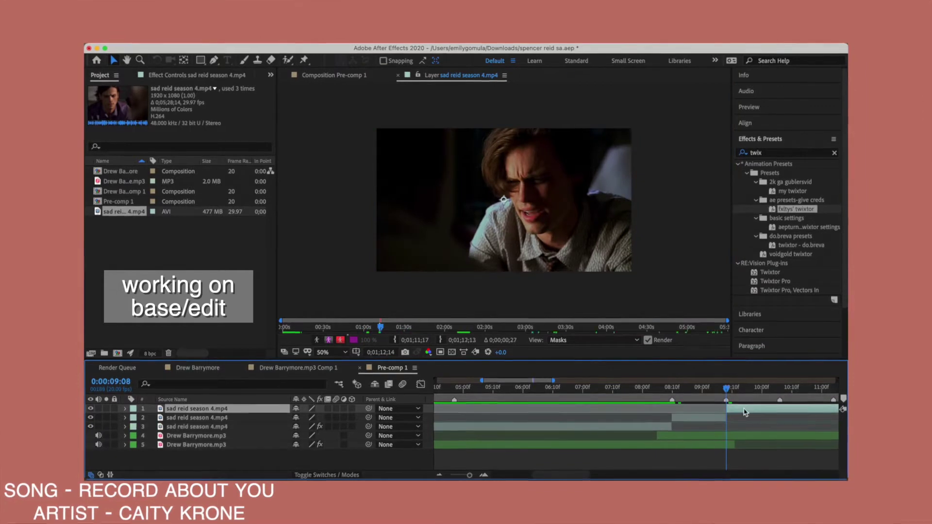
pyautogui.click(780, 386)
pyautogui.hotkey('ctrl', 'shift', 'd')
pyautogui.moveTo(388, 328); pyautogui.dragTo(354, 329)
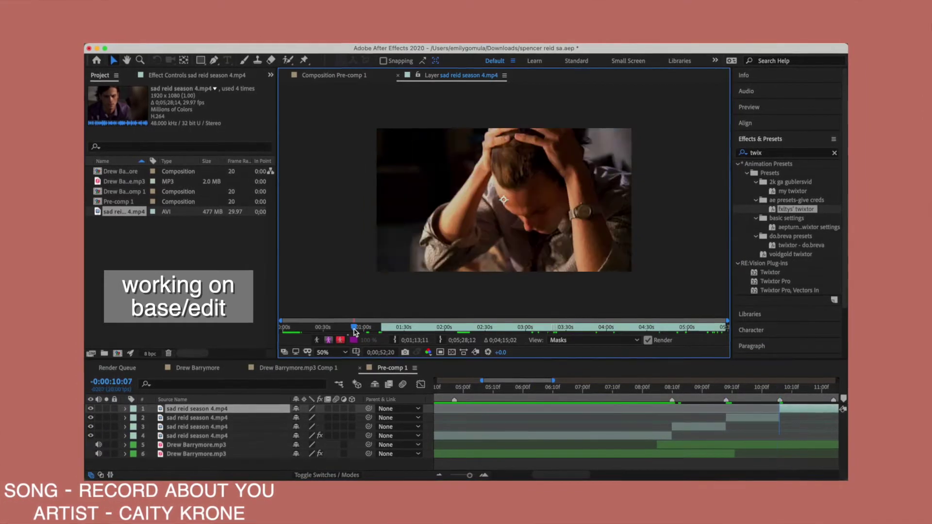
pyautogui.click(590, 387)
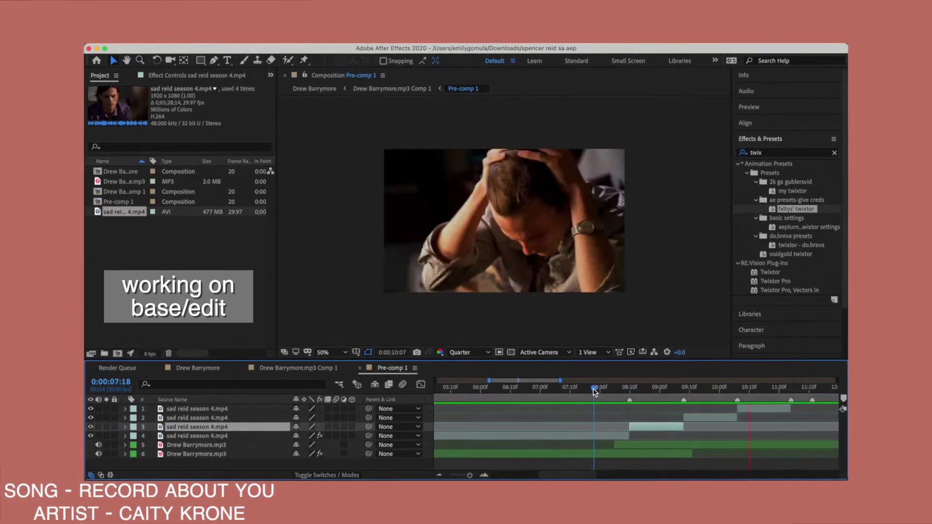
pyautogui.press('space')
pyautogui.hotkey('ctrl', 'shift', 'd')
# Split the top layer at 12:10 and set its source in-point to 0;02;14;08.
pyautogui.doubleClick(194, 408)
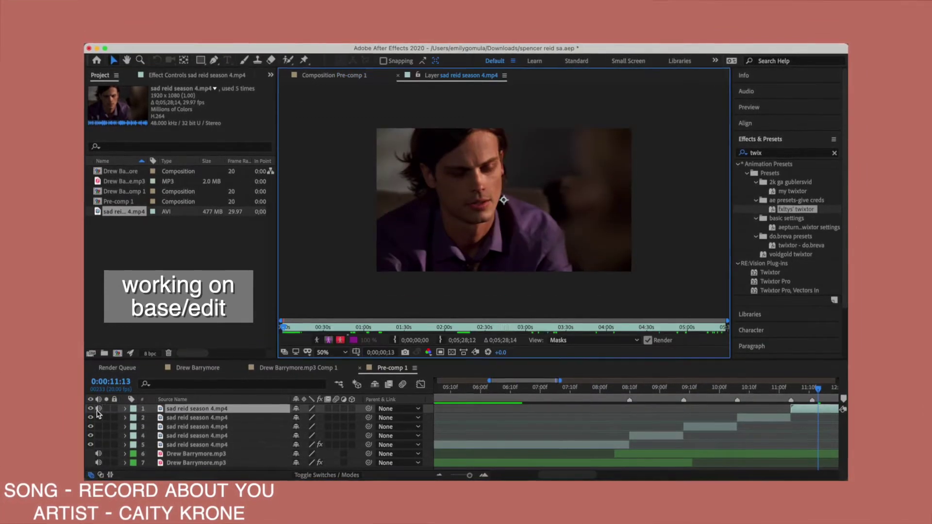
pyautogui.moveTo(284, 327); pyautogui.dragTo(312, 327)
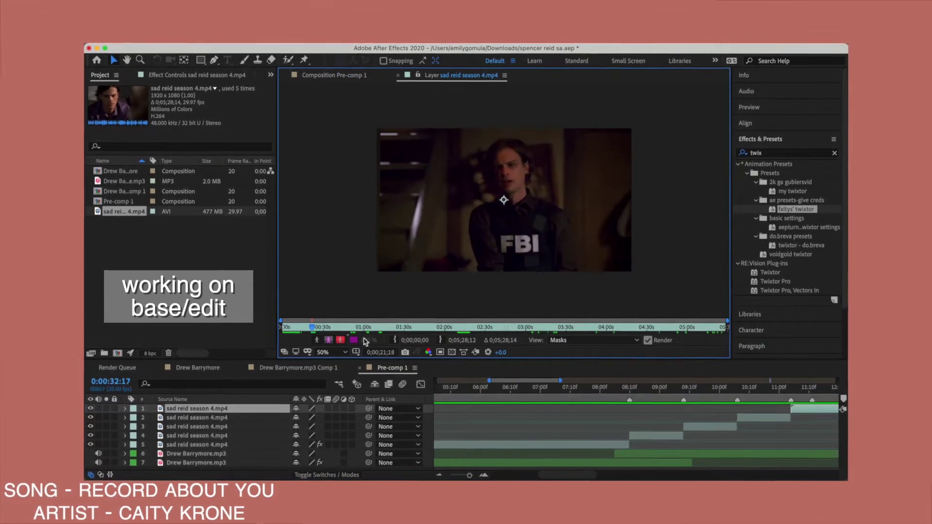
pyautogui.hotkey('ctrl', 'shift', 'd')
pyautogui.click(637, 329)
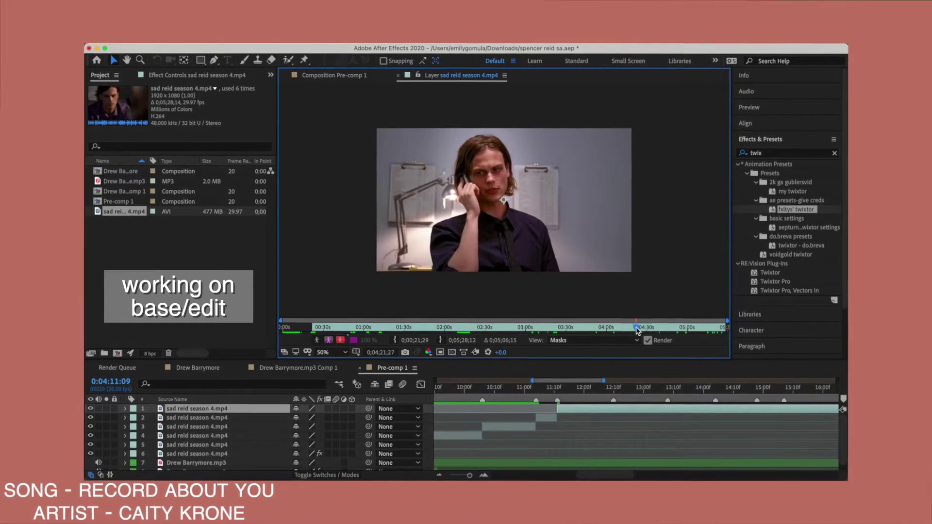
pyautogui.hotkey('ctrl', 'shift', 'd')
pyautogui.click(490, 329)
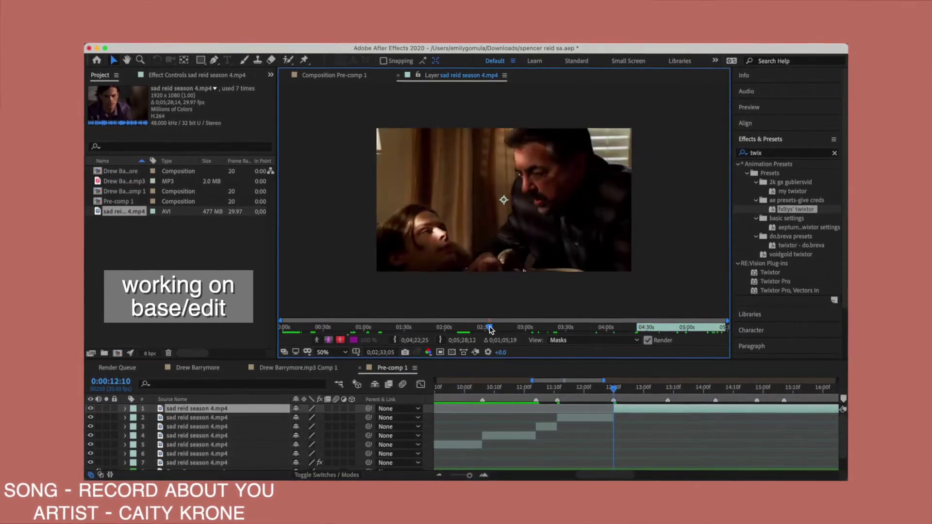
pyautogui.moveTo(490, 330); pyautogui.dragTo(467, 330)
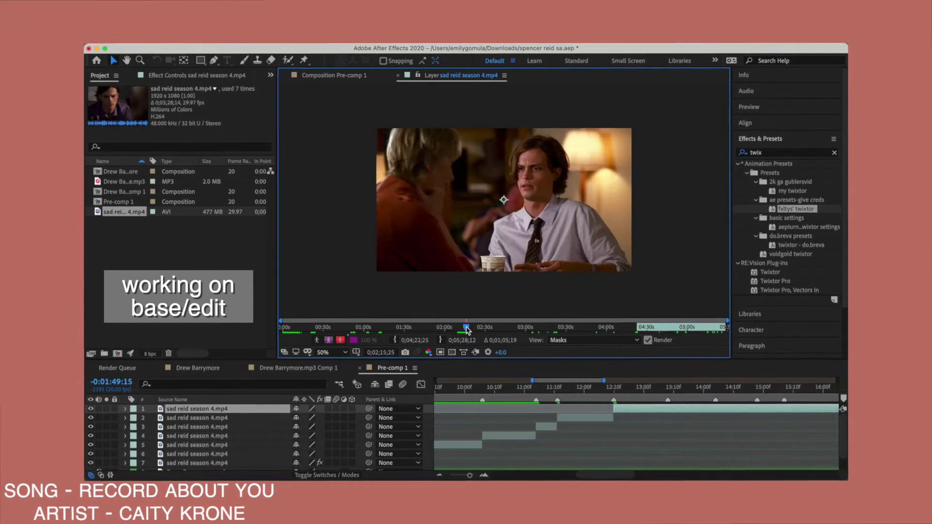
pyautogui.moveTo(467, 331); pyautogui.dragTo(463, 331)
pyautogui.hotkey('alt', '[')
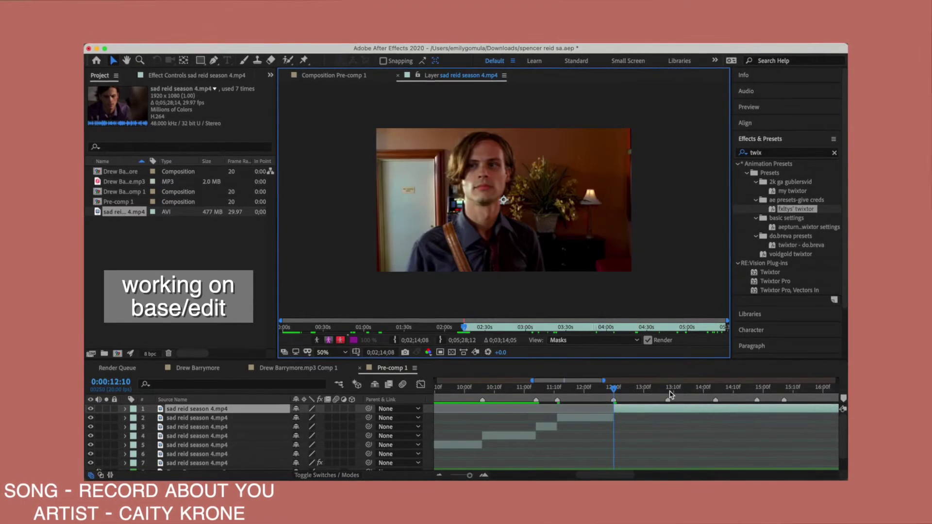
# Trim layer 1 to run from 12:10 to 13:08.
pyautogui.click(614, 389)
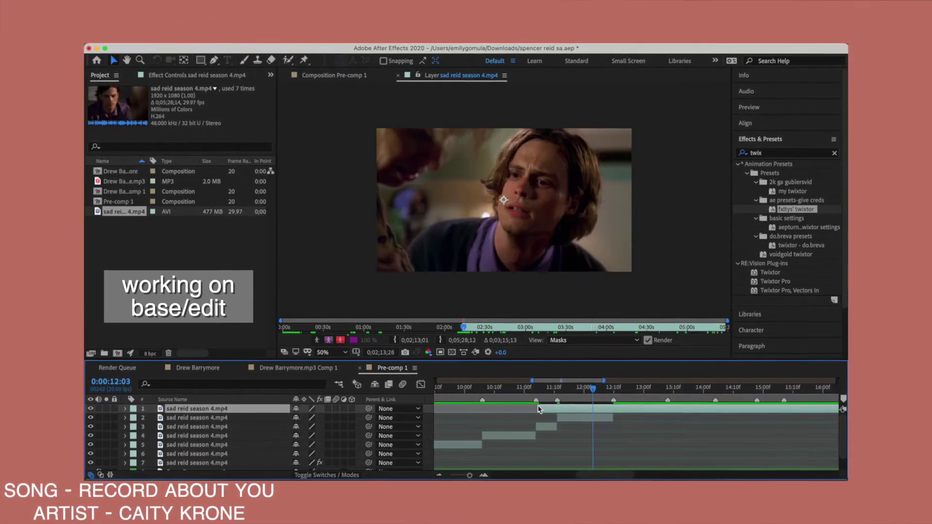
pyautogui.moveTo(537, 406); pyautogui.dragTo(614, 408)
pyautogui.click(668, 389)
pyautogui.hotkey('alt', ']')
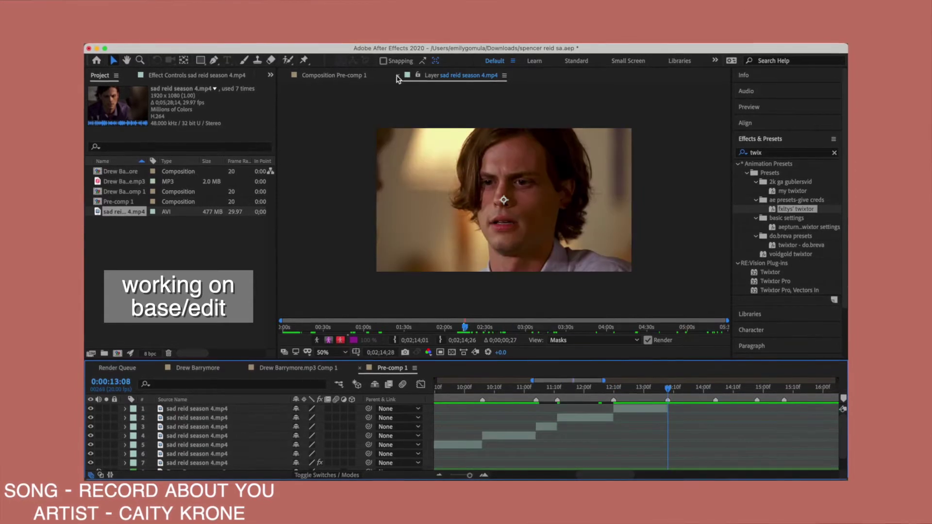
# Preview the whole sequence from the start and select the newest clip layer.
pyautogui.click(441, 388)
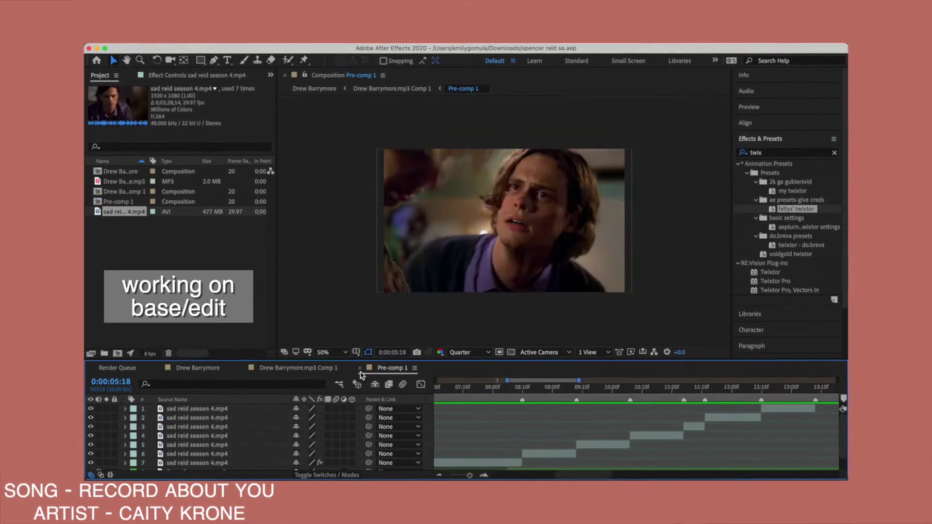
pyautogui.press(';')
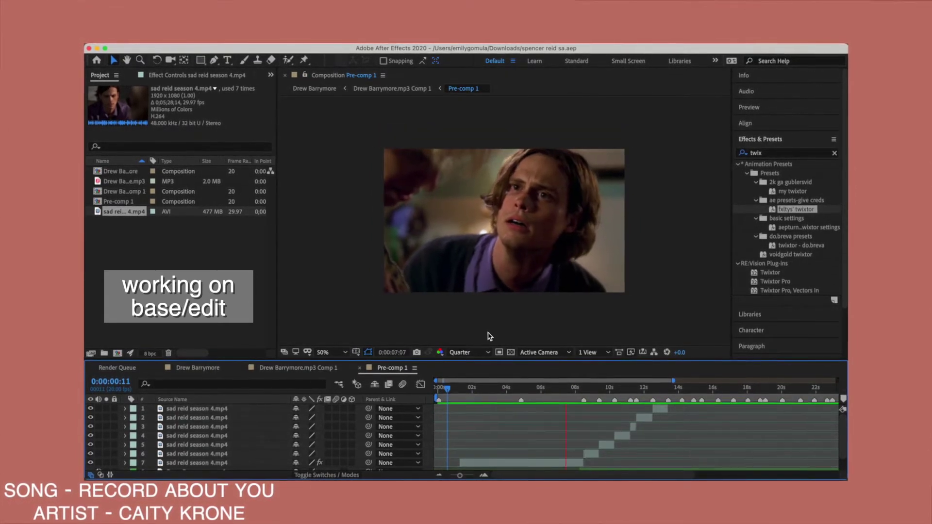
pyautogui.press(';')
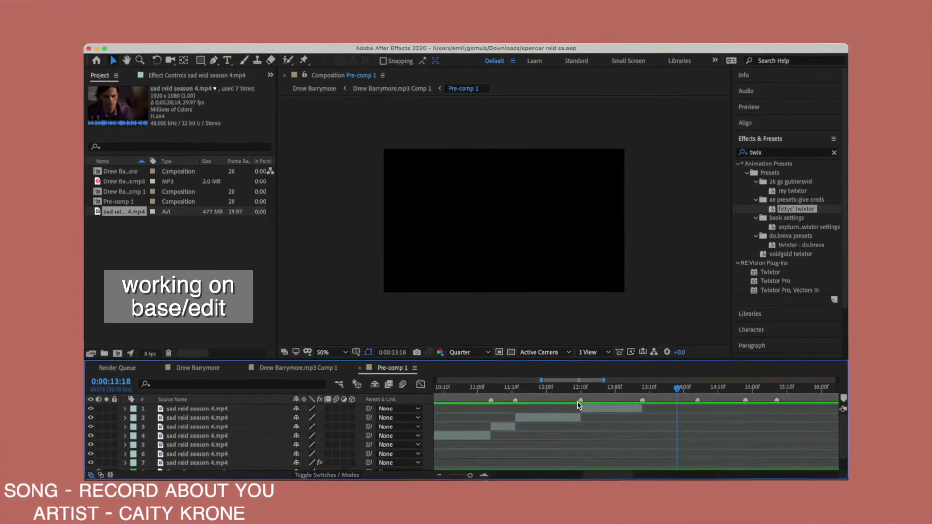
pyautogui.click(567, 391)
# Open spencer reid sa.aep from Finder, dismissing the crash report, duplicate plug-in and Photoshop export warnings.
pyautogui.hotkey('ctrl', 'alt', 'shift', 'e')
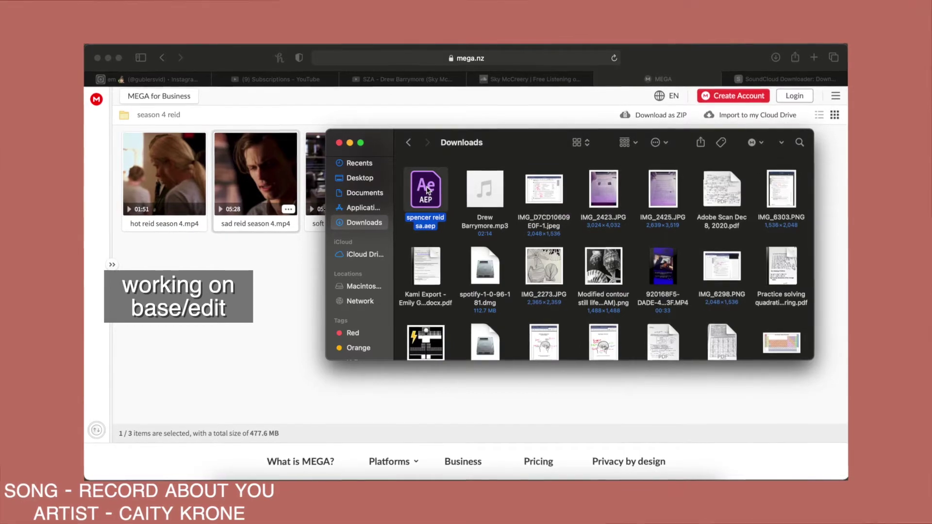
pyautogui.doubleClick(427, 190)
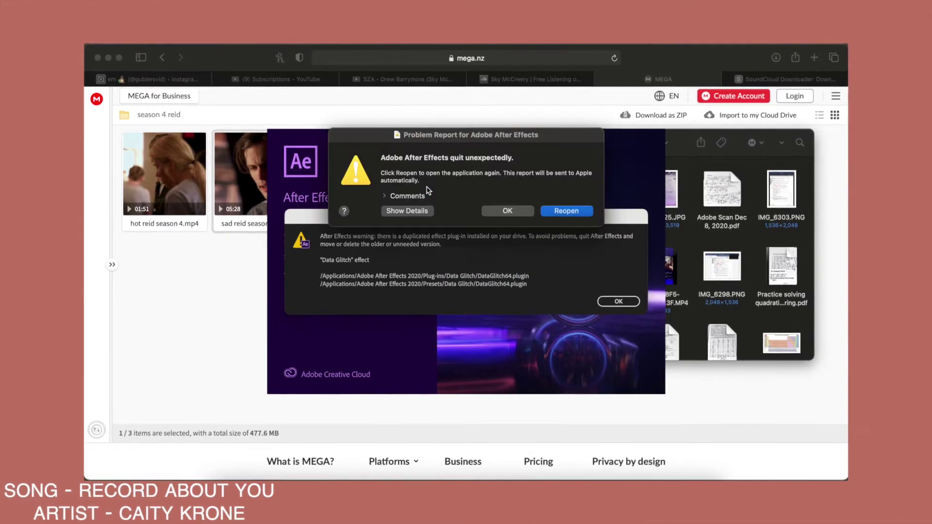
pyautogui.click(502, 210)
pyautogui.press('Return')
pyautogui.click(321, 408)
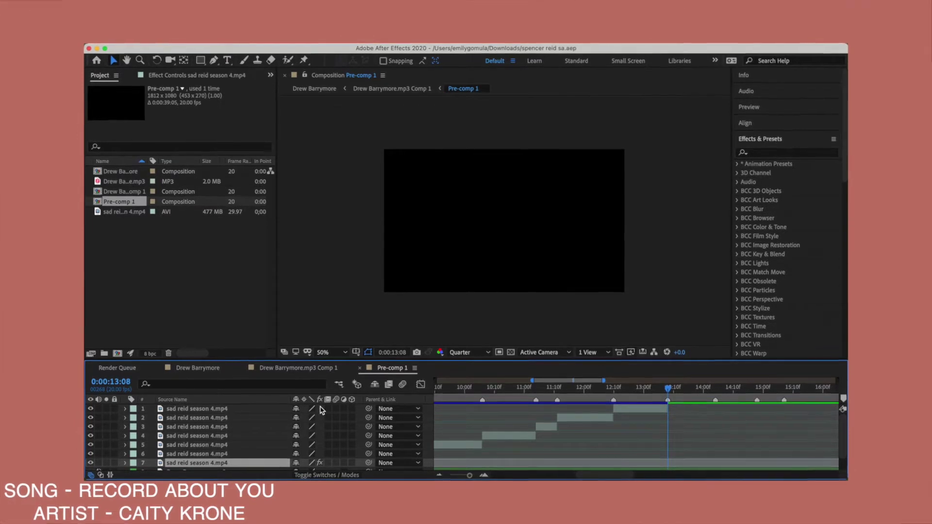
# Preview Pre-comp 1 from the start, then stop and zoom the timeline in.
pyautogui.press('Home')
pyautogui.press('-')
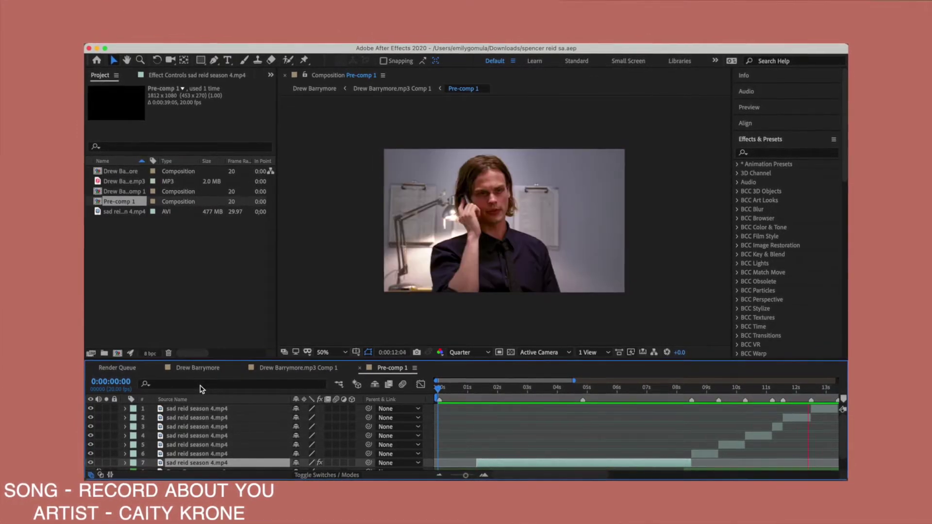
pyautogui.press('=')
# Apply the Twixtor preset to the top clip at 12:10, which crashes After Effects.
pyautogui.click(592, 387)
pyautogui.click(748, 387)
pyautogui.click(665, 409)
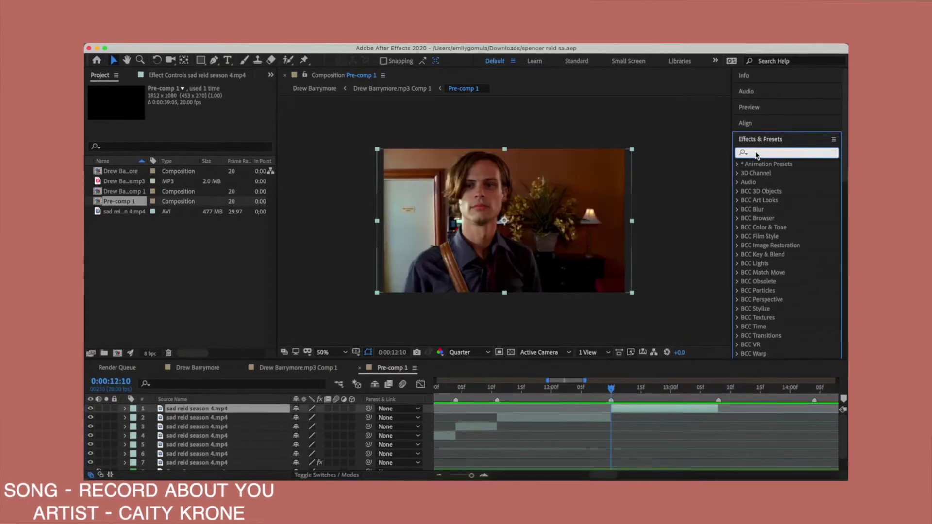
pyautogui.click(787, 153)
pyautogui.write('twix')
pyautogui.doubleClick(795, 209)
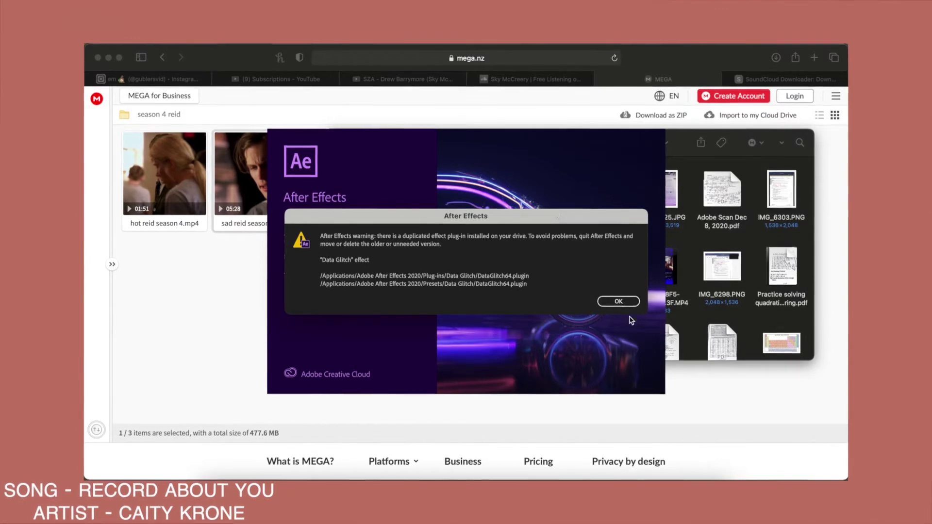
# Dismiss the Data Glitch and Photoshop Layered Export warnings and reopen spencer reid sa from Recent.
pyautogui.click(618, 302)
pyautogui.click(317, 404)
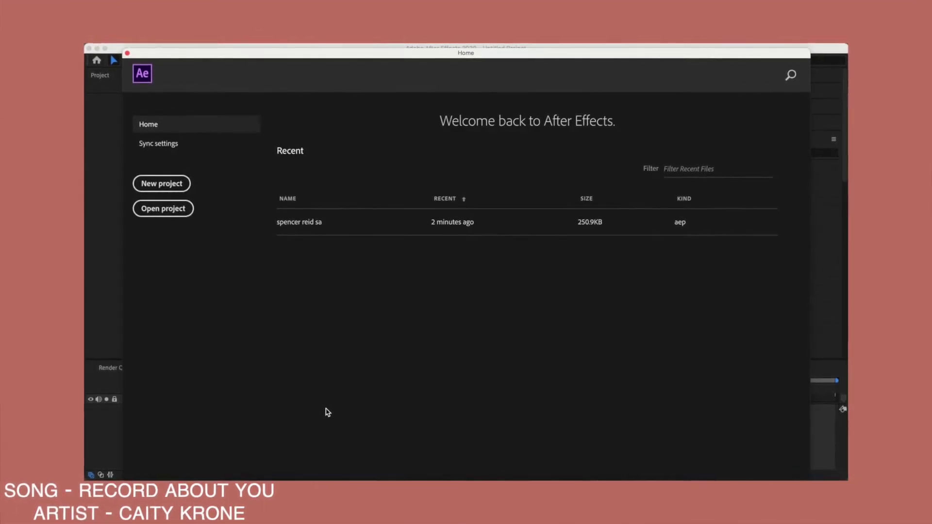
pyautogui.click(337, 224)
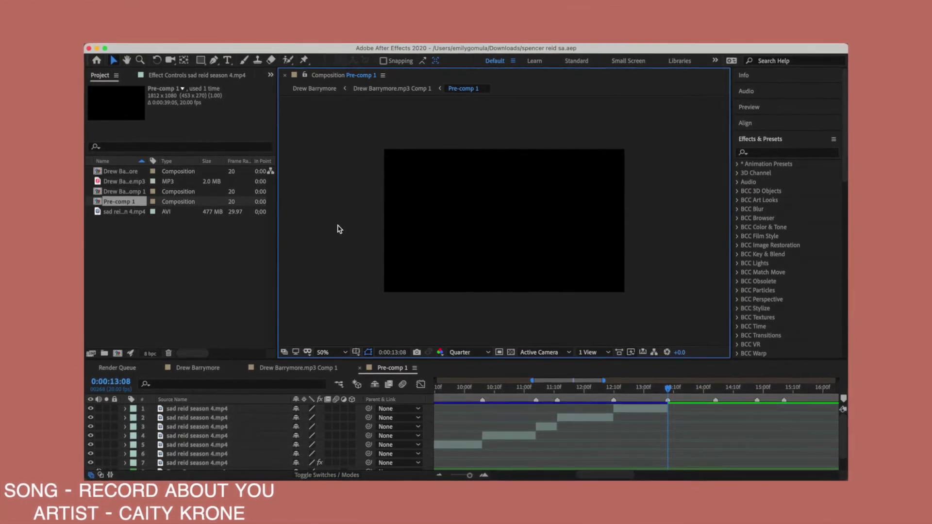
# Apply Twixtor to the top clip at 12:10.
pyautogui.click(644, 387)
pyautogui.click(197, 409)
pyautogui.click(614, 387)
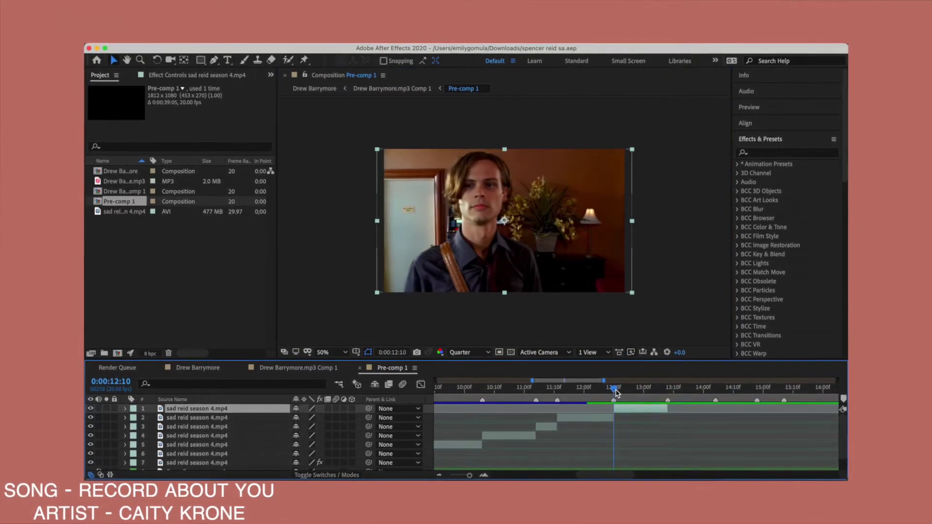
pyautogui.click(786, 152)
pyautogui.write('Twixt')
pyautogui.doubleClick(769, 273)
pyautogui.press('space')
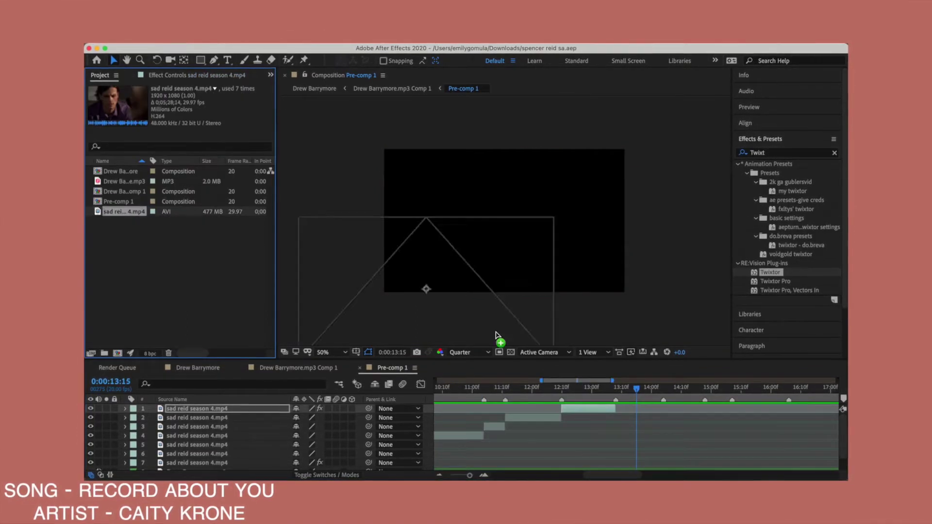
# Add another copy of sad reid season 4.mp4 and split it at a new scene.
pyautogui.moveTo(496, 334); pyautogui.dragTo(496, 335)
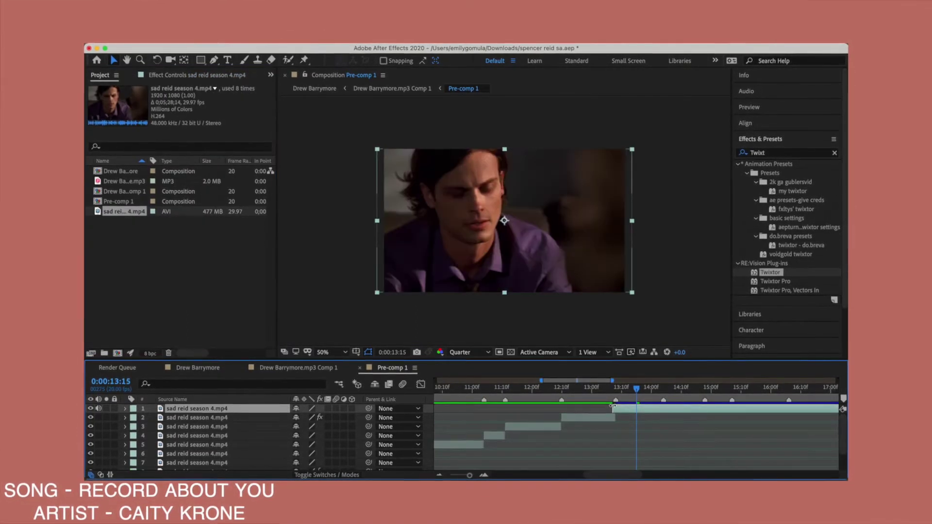
pyautogui.press('=')
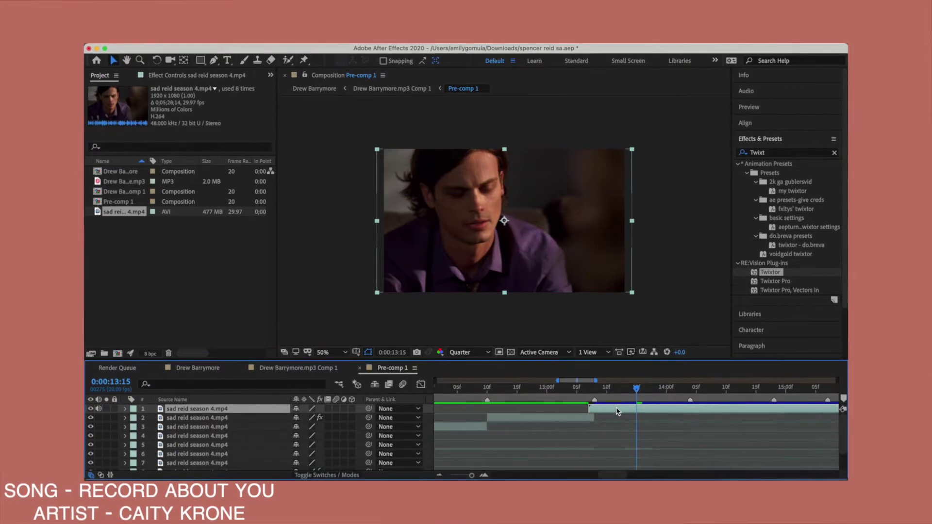
pyautogui.doubleClick(612, 414)
pyautogui.moveTo(403, 328); pyautogui.dragTo(405, 333)
pyautogui.hotkey('ctrl', 'shift', 'd')
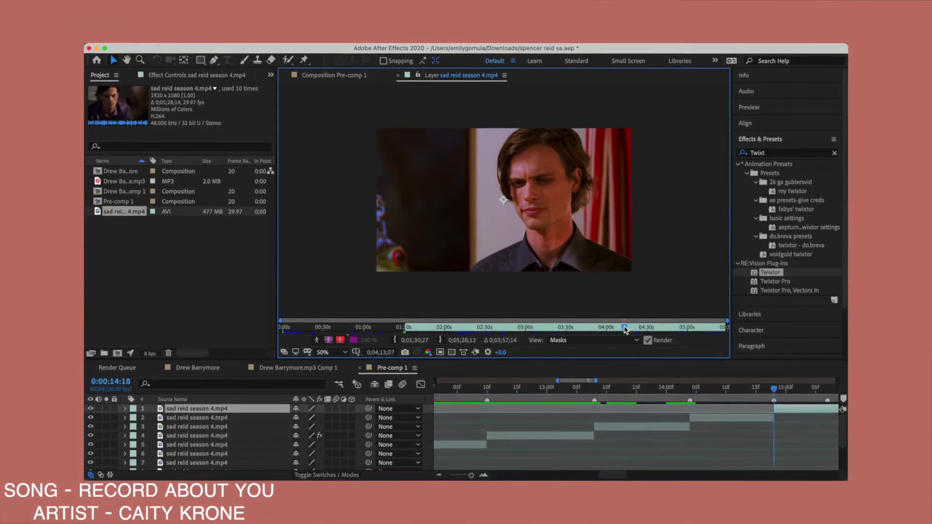
pyautogui.click(627, 329)
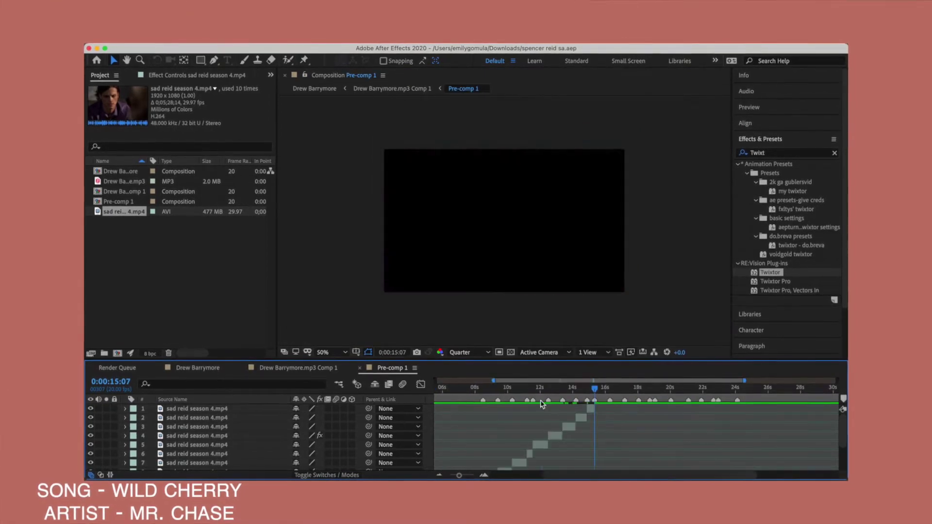
# Insert layer 2's source range 0;00;36;28–0;00;37;18 as a new clip at 14:18.
pyautogui.press('space')
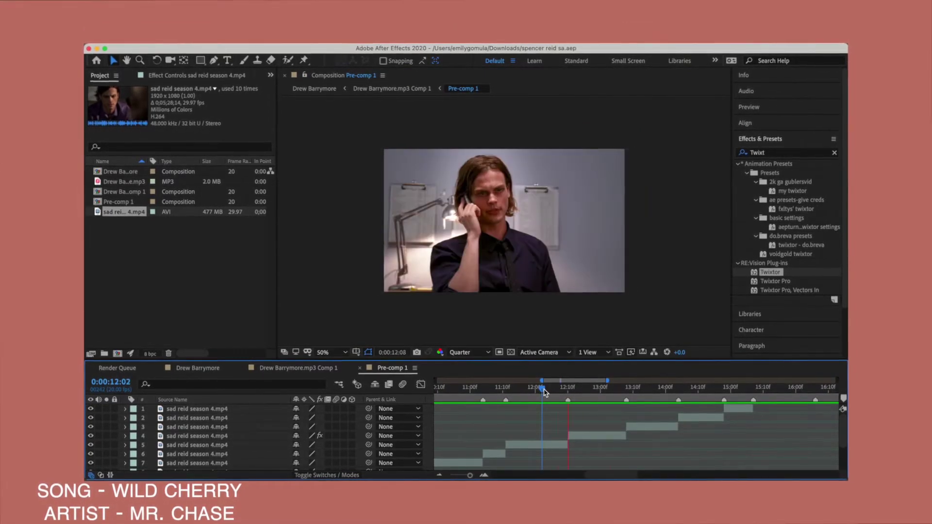
pyautogui.moveTo(544, 392); pyautogui.dragTo(682, 404)
pyautogui.doubleClick(690, 418)
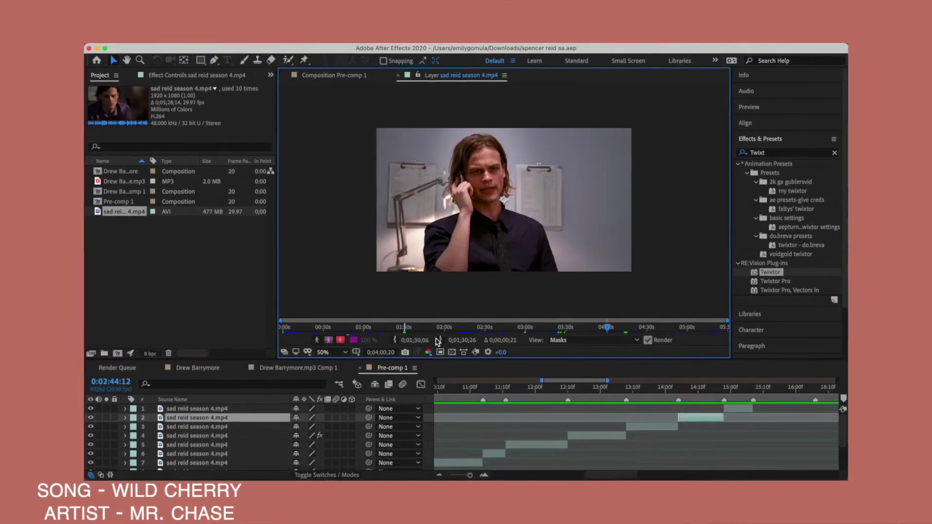
pyautogui.moveTo(360, 327); pyautogui.dragTo(333, 326)
pyautogui.click(391, 340)
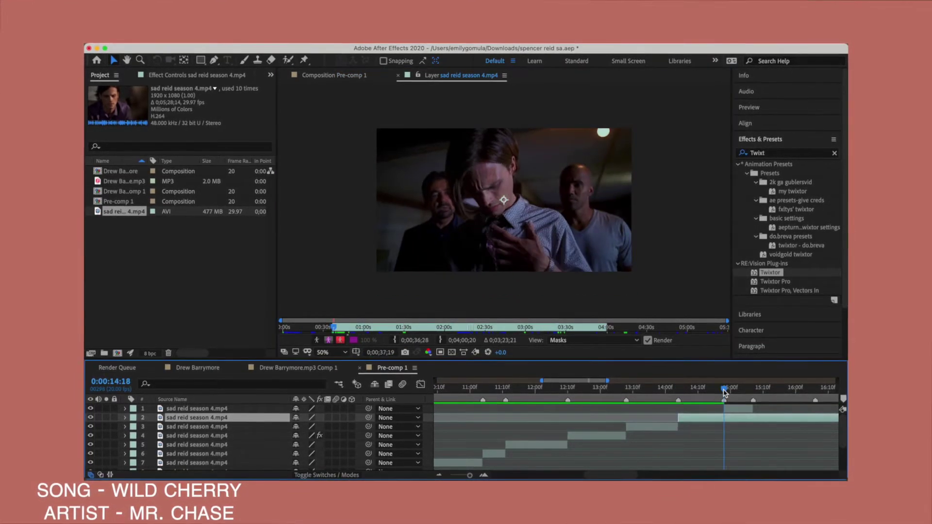
# Insert two more footage scenes as new clips at 16:06 and 17:04.
pyautogui.moveTo(227, 408); pyautogui.dragTo(227, 406)
pyautogui.hscroll(5, 729, 453)
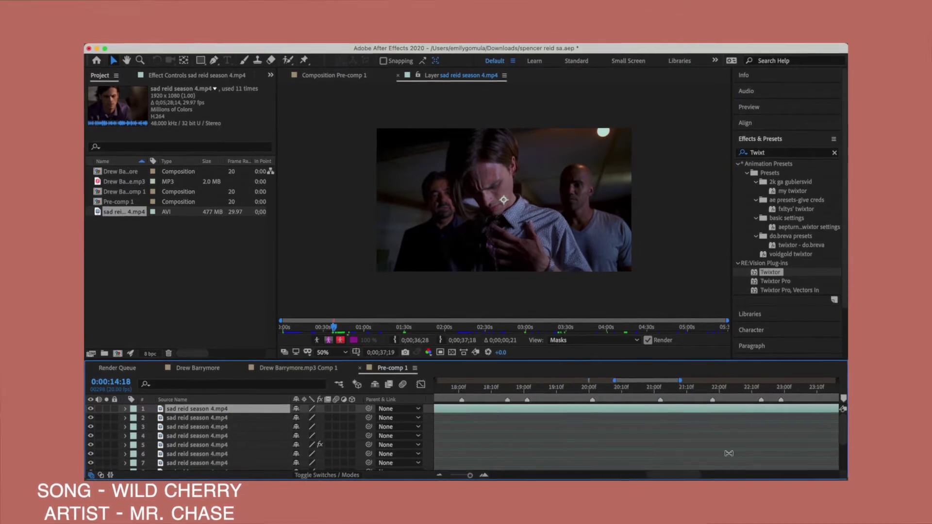
pyautogui.moveTo(334, 327); pyautogui.dragTo(421, 330)
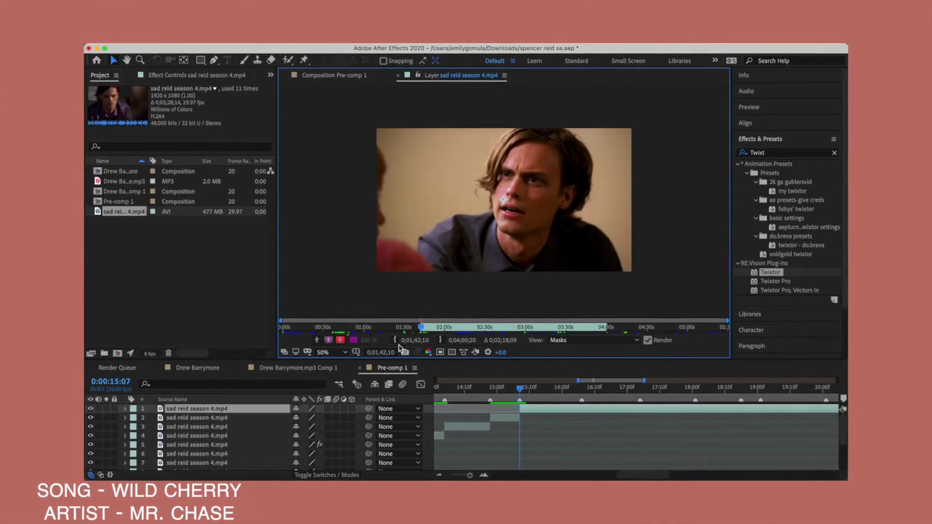
pyautogui.click(440, 352)
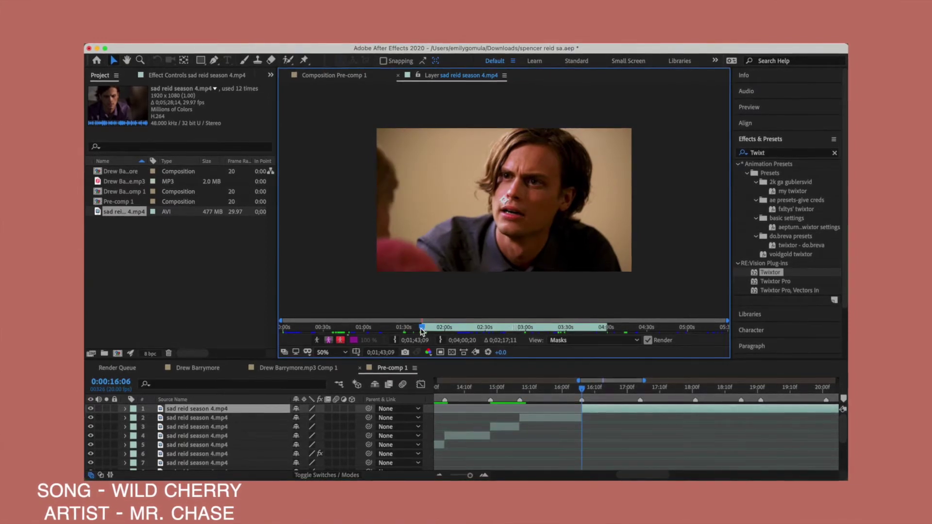
pyautogui.moveTo(422, 331); pyautogui.dragTo(434, 332)
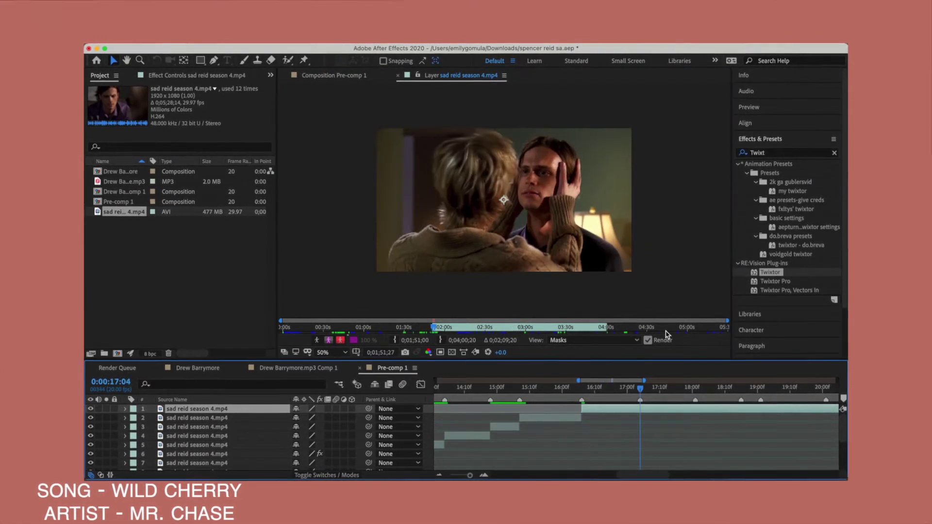
pyautogui.click(440, 351)
# Cut further excerpts with source in point 0;03;35;17, splitting the top layer at 18:01 and later.
pyautogui.moveTo(435, 326); pyautogui.dragTo(574, 328)
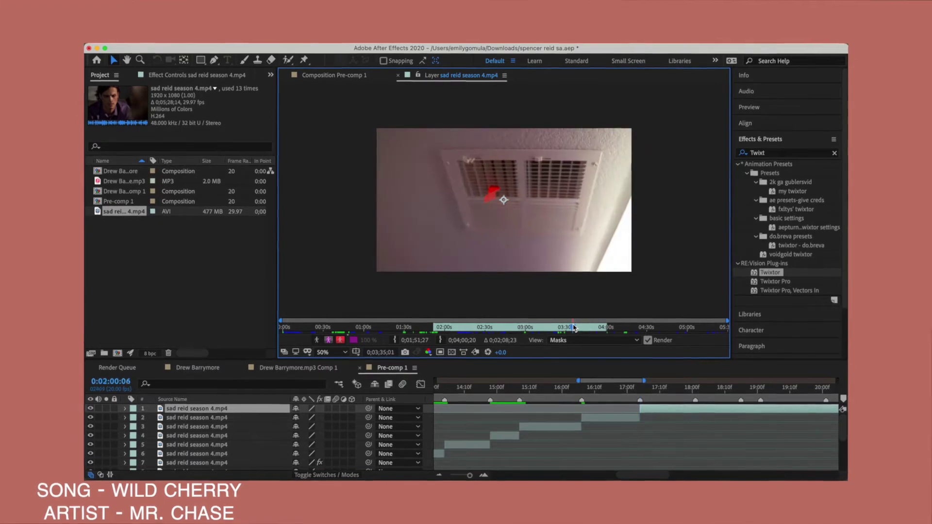
pyautogui.hotkey('alt', '[')
pyautogui.click(689, 388)
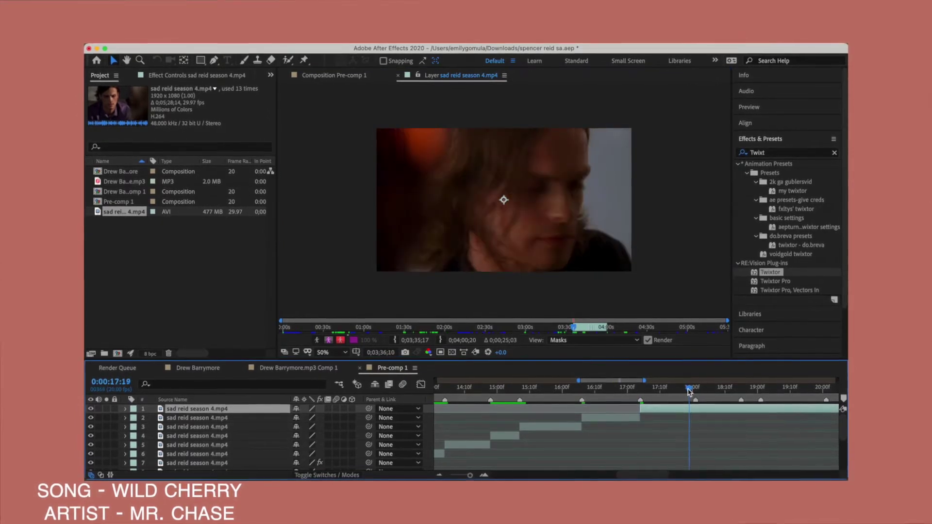
pyautogui.click(695, 388)
pyautogui.hotkey('ctrl', 'shift', 'd')
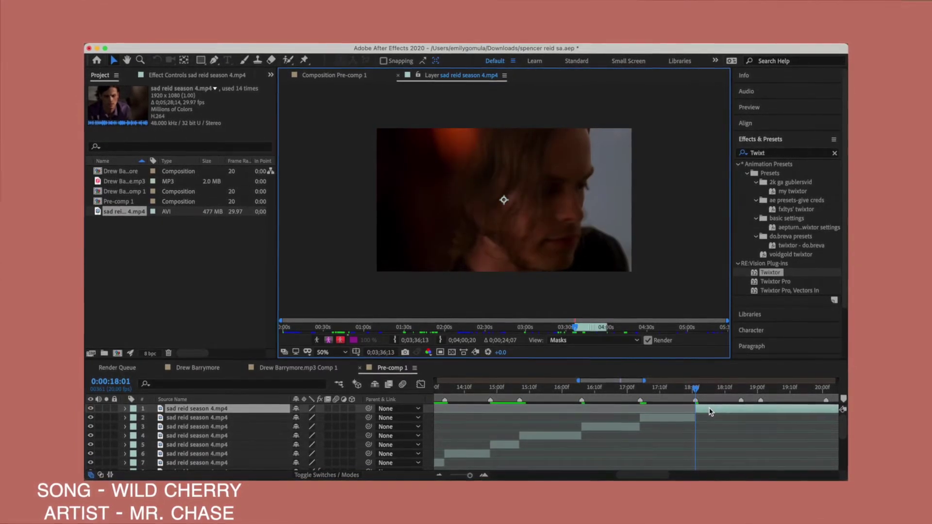
pyautogui.click(448, 328)
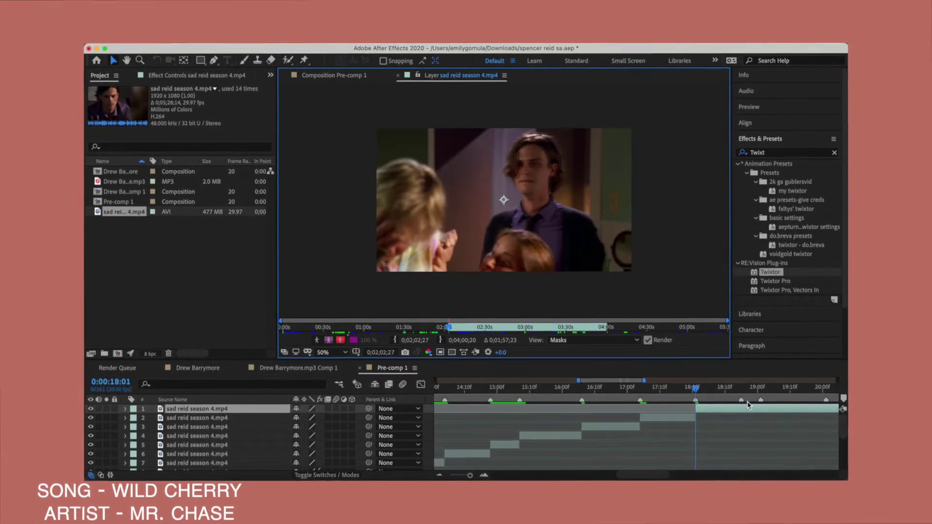
pyautogui.click(741, 388)
pyautogui.hotkey('ctrl', 'shift', 'd')
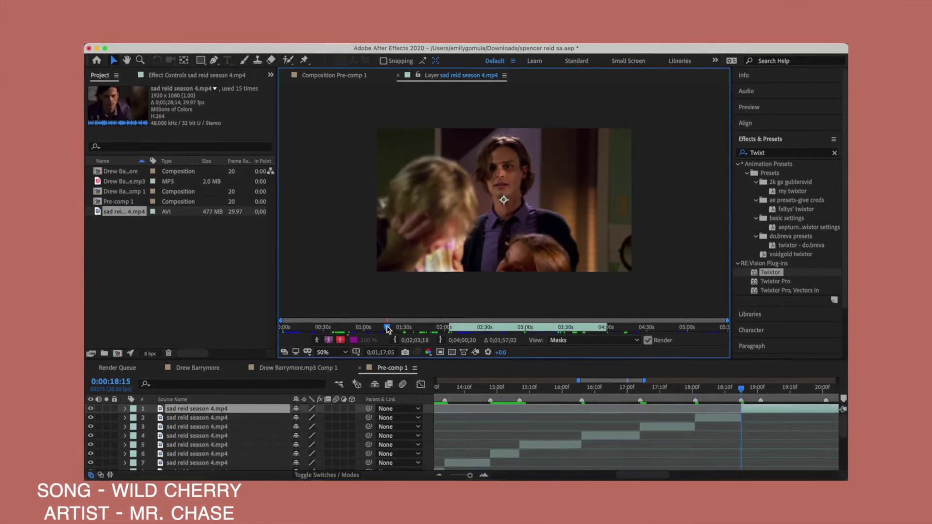
pyautogui.click(380, 328)
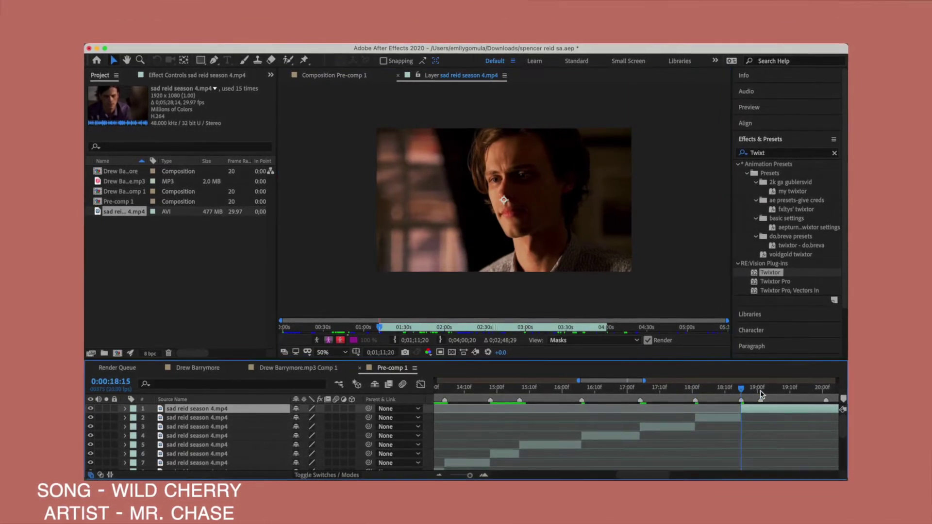
pyautogui.click(398, 76)
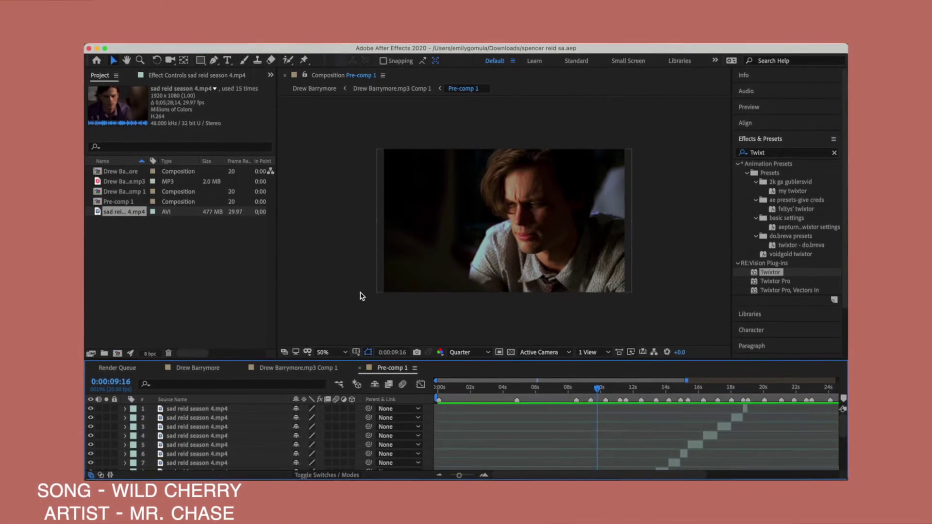
# Preview Pre-comp 1, then stop and jump to another point in the timeline.
pyautogui.press('space')
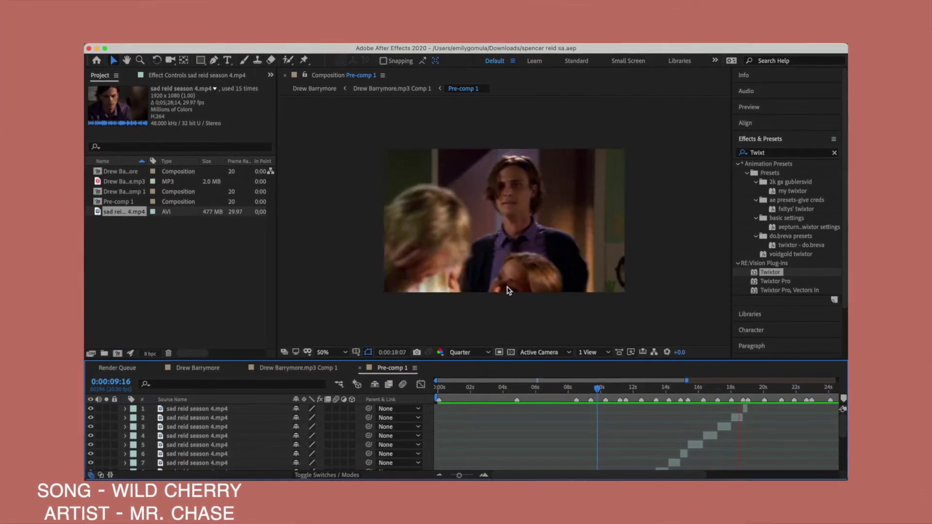
pyautogui.press('space')
pyautogui.scroll(-5, 548, 437)
pyautogui.click(546, 388)
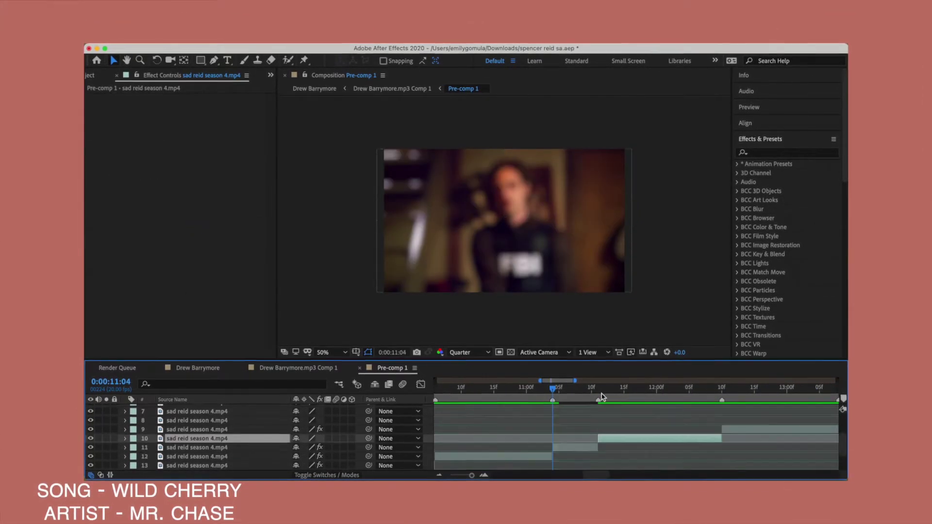
# Paste Brightness & Contrast and BCC Lens Blur onto layer 10 and check neighbouring layers' effects.
pyautogui.press('super+v')
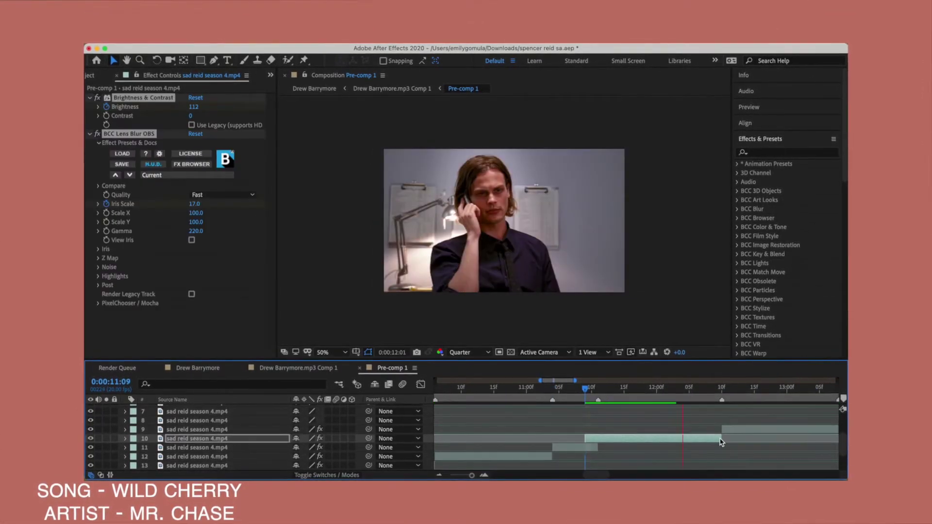
pyautogui.click(449, 394)
pyautogui.moveTo(449, 394); pyautogui.dragTo(722, 389)
pyautogui.click(734, 429)
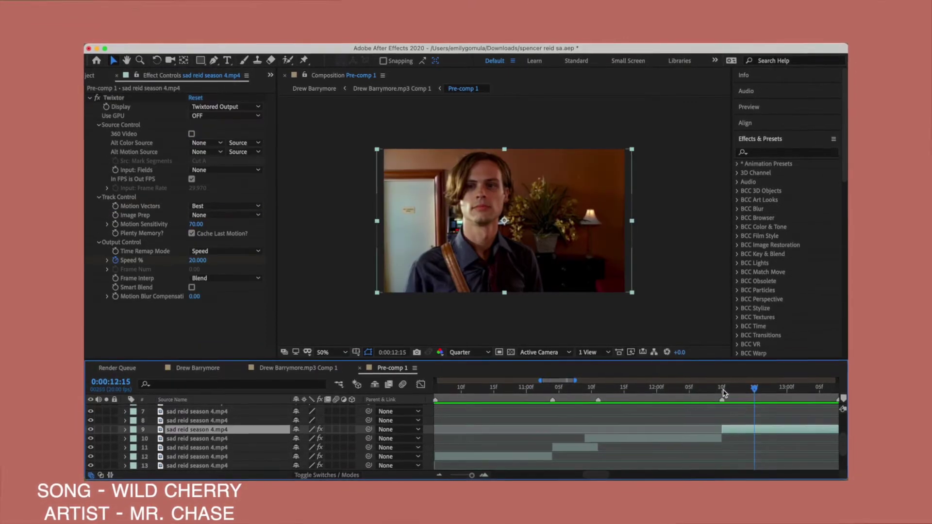
pyautogui.press('super+b')
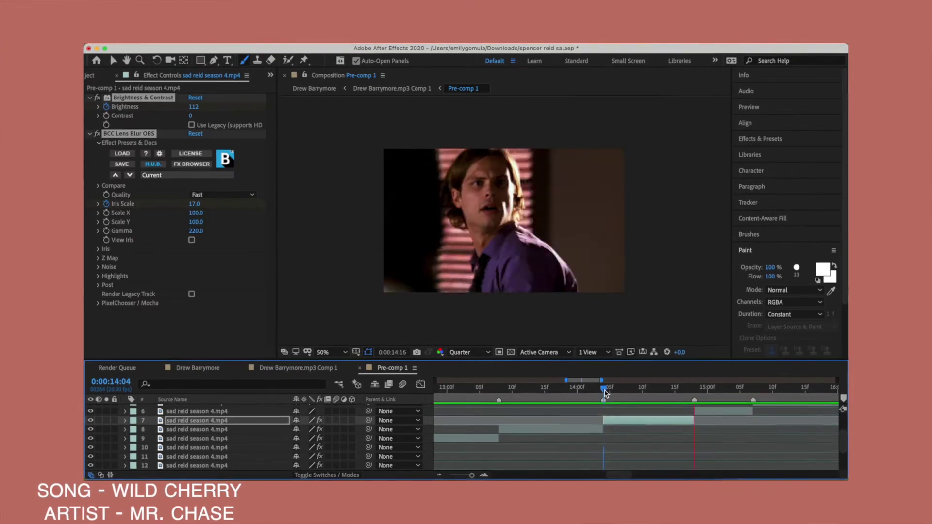
pyautogui.click(698, 443)
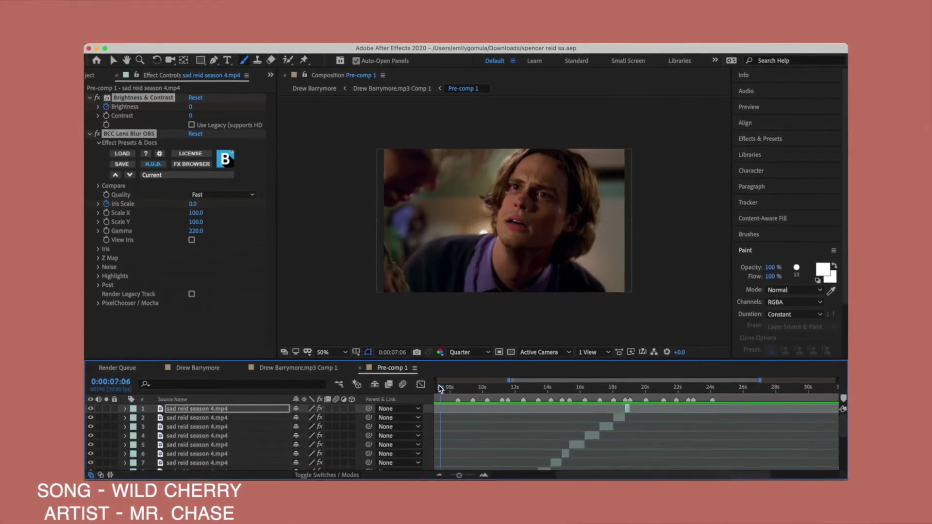
# Review the edit, then bring up the top layer's source footage and scrub for a new moment.
pyautogui.moveTo(439, 389); pyautogui.dragTo(528, 452)
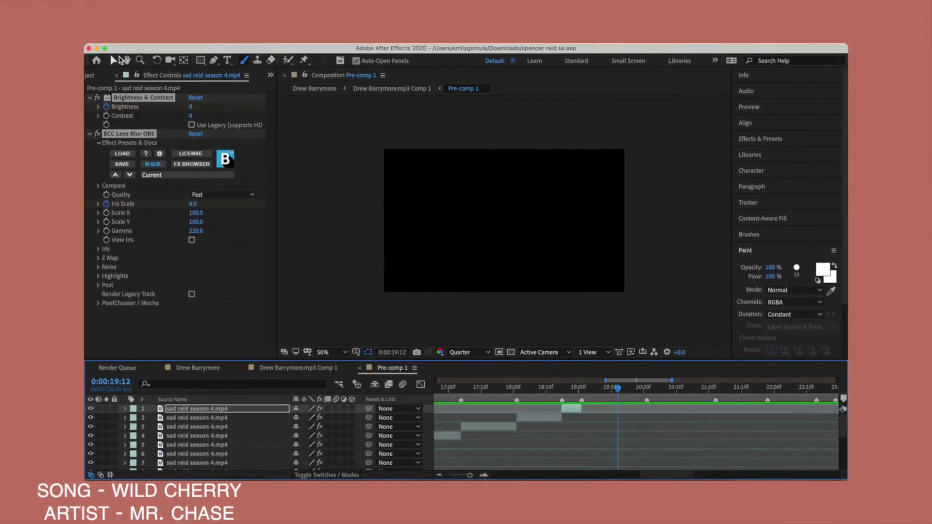
pyautogui.doubleClick(709, 409)
pyautogui.moveTo(369, 328); pyautogui.dragTo(406, 329)
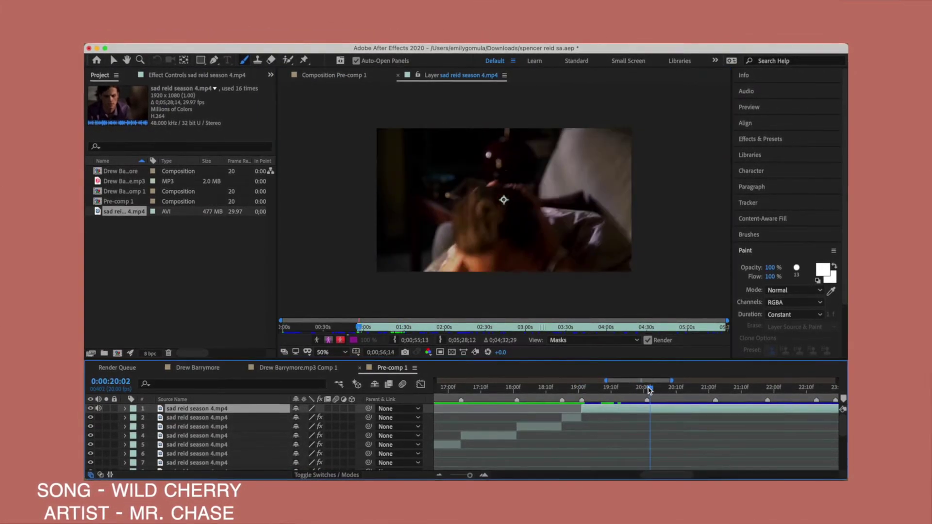
# Split the top layer, set a new in point from the footage, and trim the clip to start later.
pyautogui.hotkey('ctrl', 'shift', 'd')
pyautogui.moveTo(360, 329)
pyautogui.mouseDown()
pyautogui.moveTo(295, 334)
pyautogui.moveTo(308, 330)
pyautogui.mouseUp()
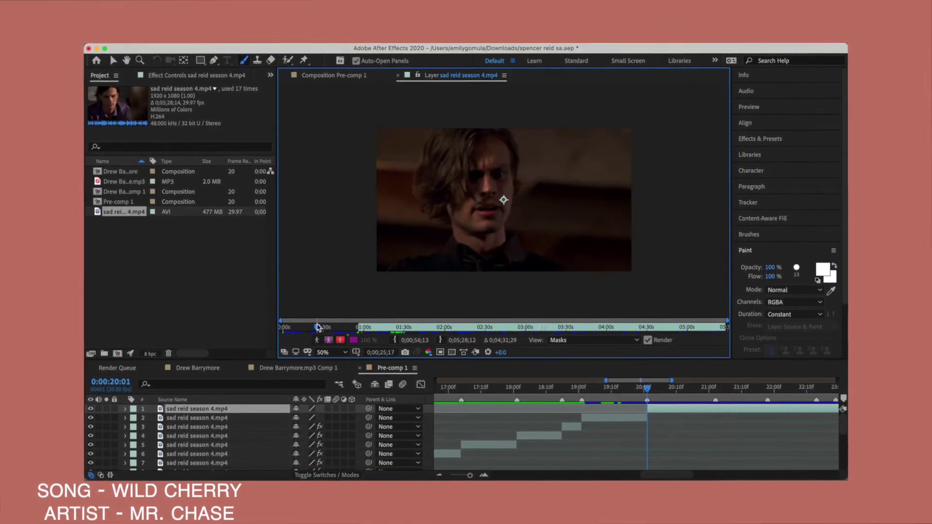
pyautogui.click(395, 339)
pyautogui.click(650, 388)
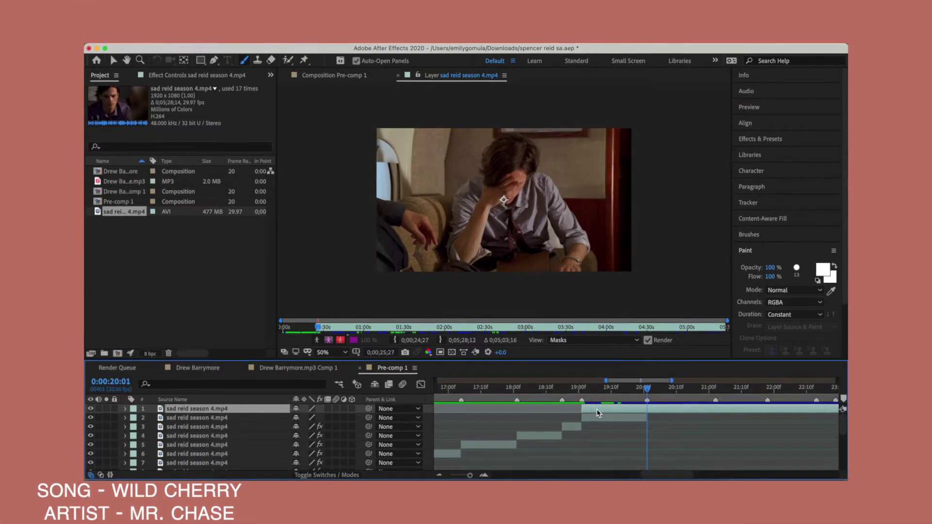
pyautogui.moveTo(598, 413); pyautogui.dragTo(663, 413)
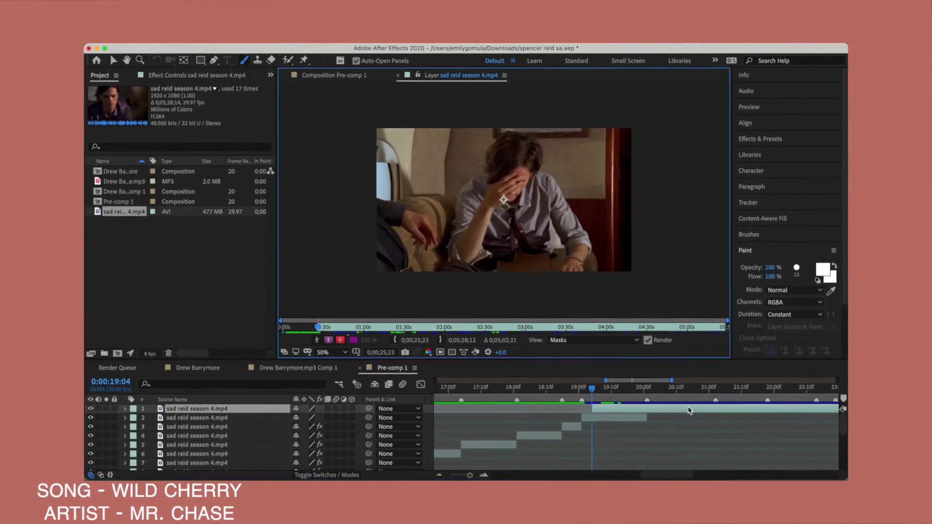
# Add another footage excerpt as a new layer and split it at a later moment.
pyautogui.doubleClick(727, 412)
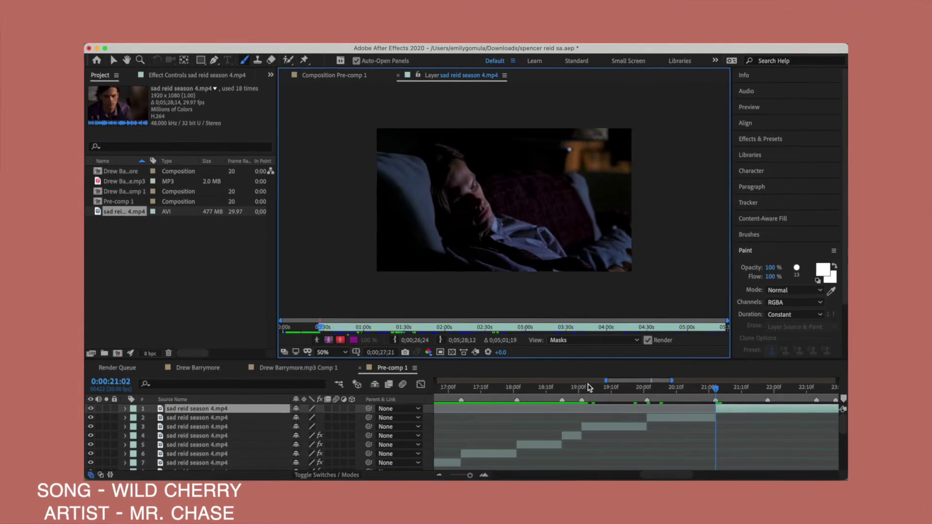
pyautogui.click(341, 340)
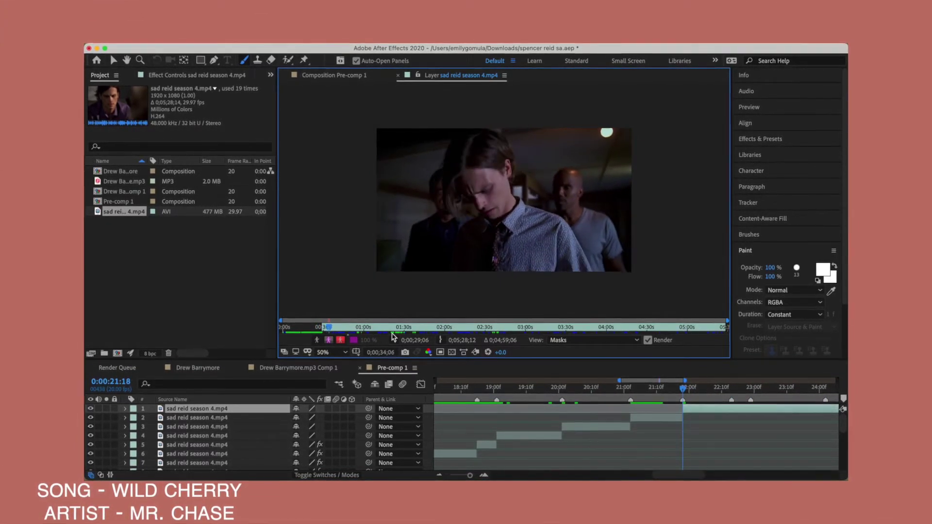
pyautogui.moveTo(331, 328); pyautogui.dragTo(347, 330)
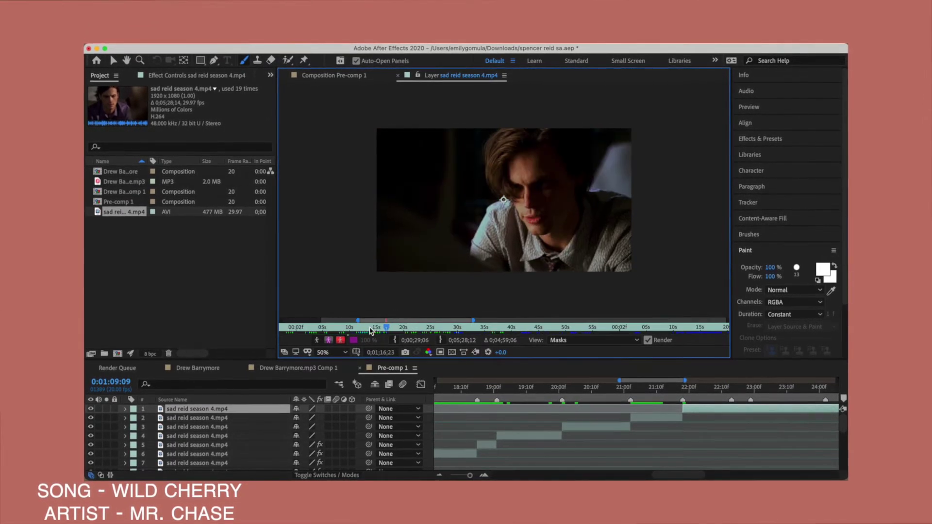
pyautogui.moveTo(387, 327)
pyautogui.mouseDown()
pyautogui.moveTo(354, 332)
pyautogui.moveTo(399, 331)
pyautogui.mouseUp()
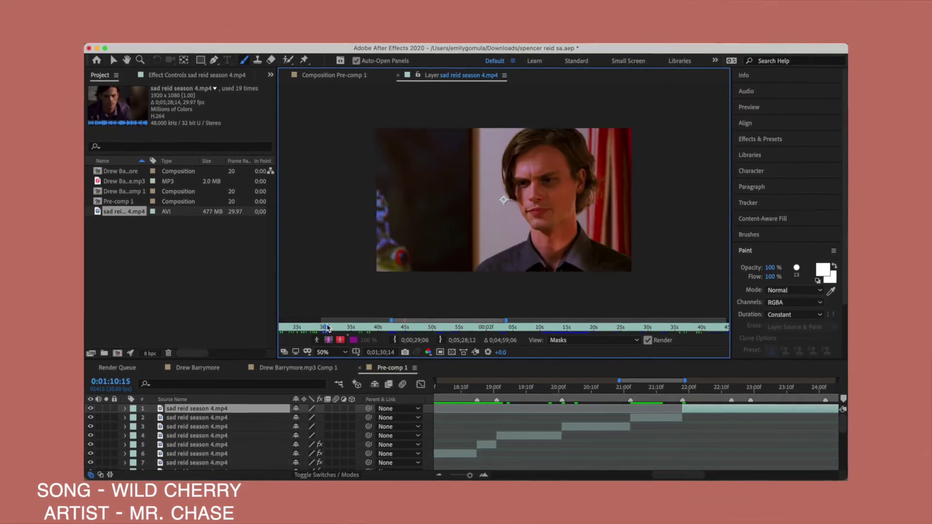
pyautogui.moveTo(509, 329)
pyautogui.mouseDown()
pyautogui.moveTo(312, 331)
pyautogui.moveTo(416, 333)
pyautogui.mouseUp()
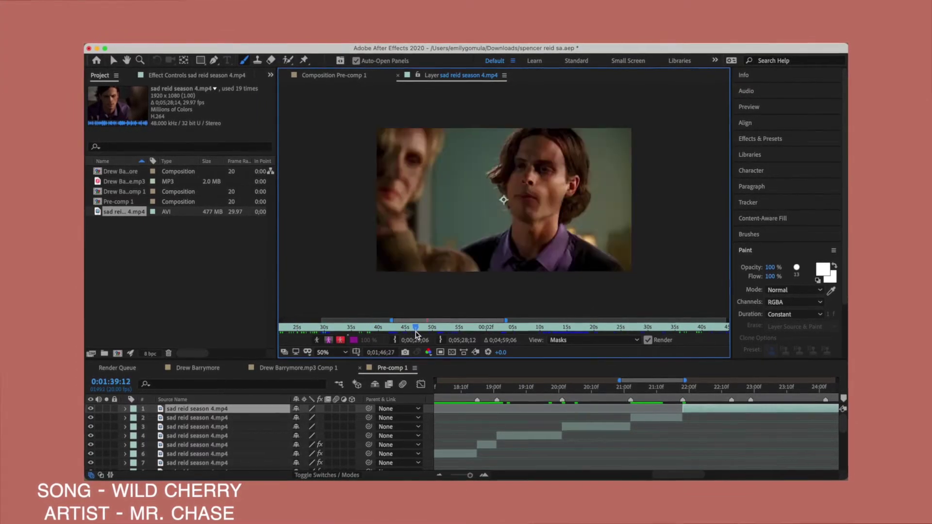
pyautogui.hotkey('ctrl', 'shift', 'd')
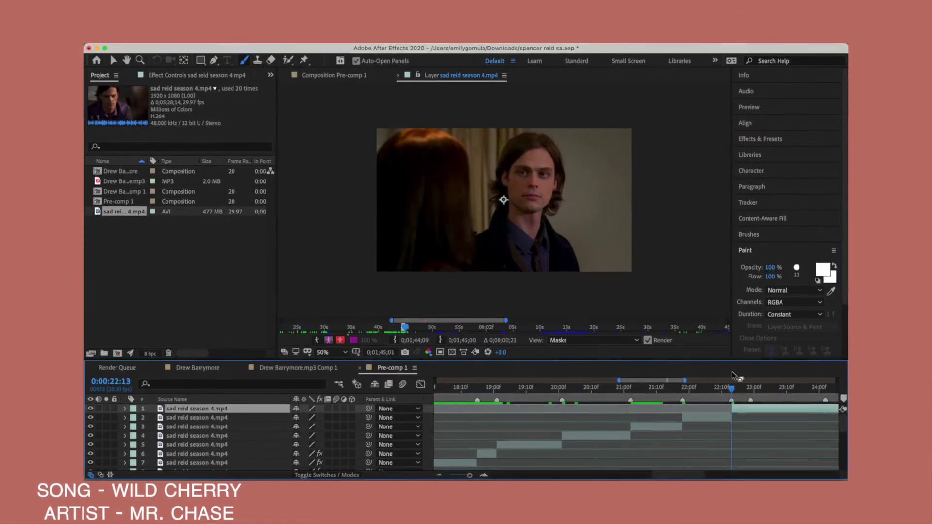
# Cut one more excerpt, move it to second position in the stack, and preview the composition.
pyautogui.moveTo(428, 329); pyautogui.dragTo(482, 321)
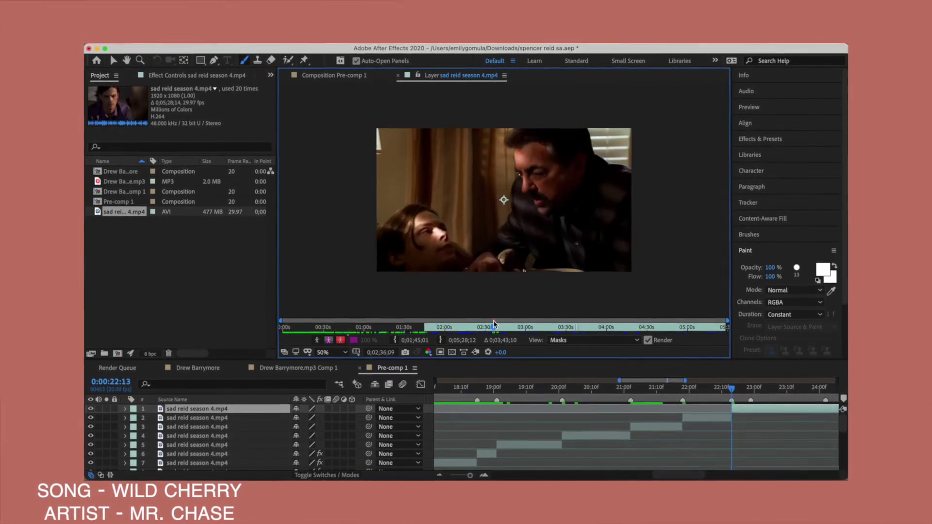
pyautogui.moveTo(481, 322); pyautogui.dragTo(532, 321)
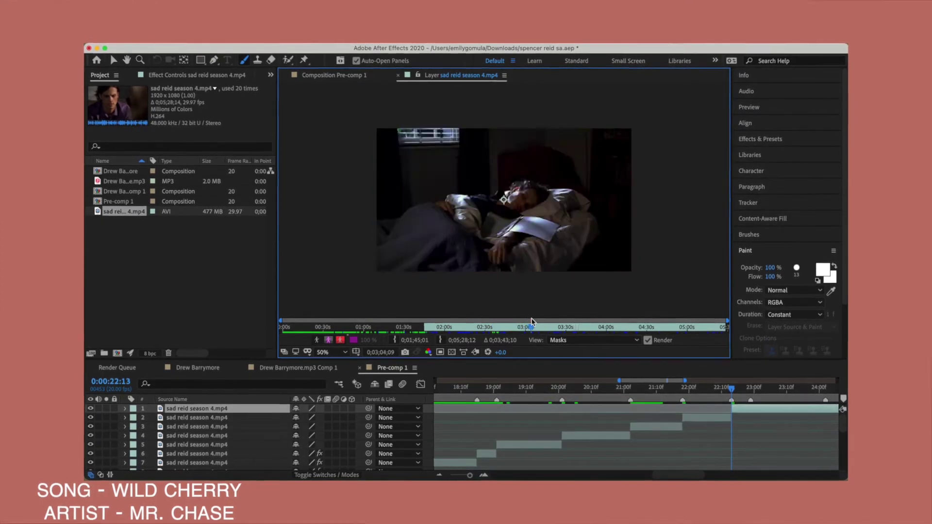
pyautogui.click(394, 340)
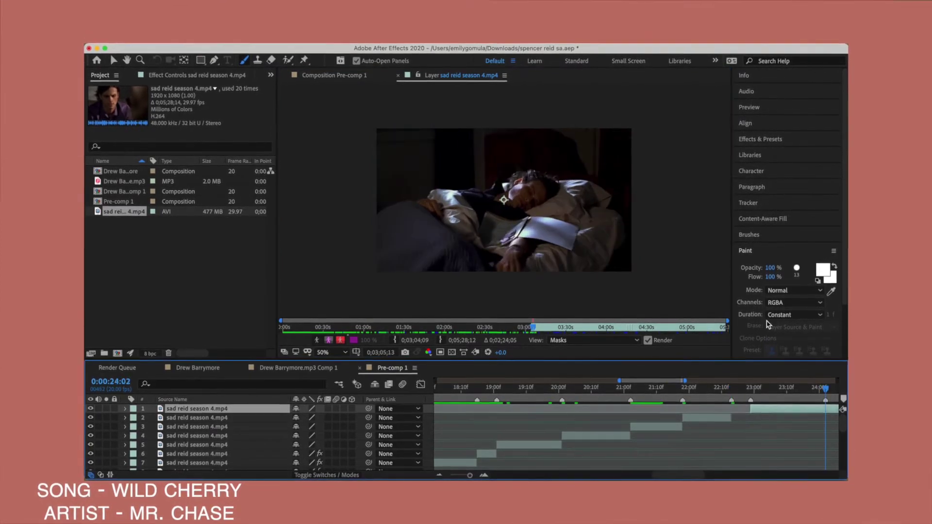
pyautogui.click(440, 340)
pyautogui.hotkey('ctrl', 'd')
pyautogui.moveTo(204, 409); pyautogui.dragTo(253, 422)
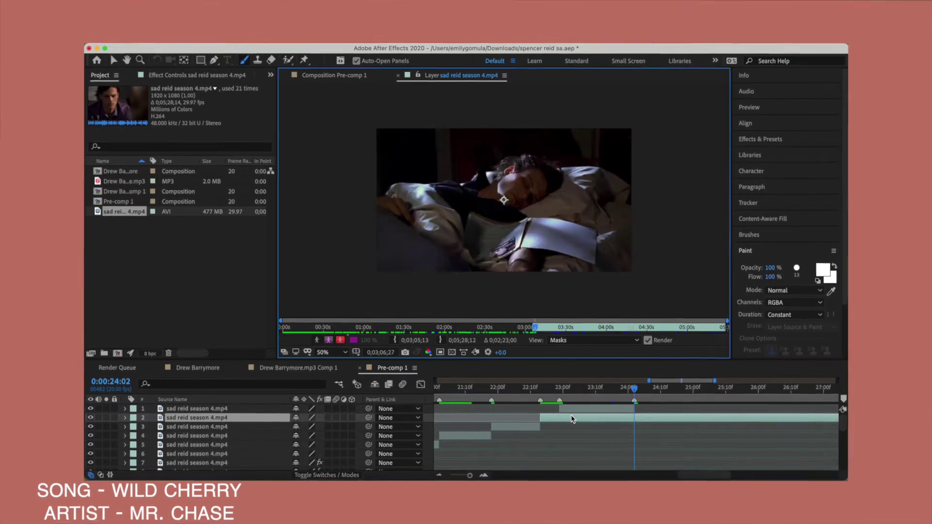
pyautogui.click(429, 323)
pyautogui.click(429, 326)
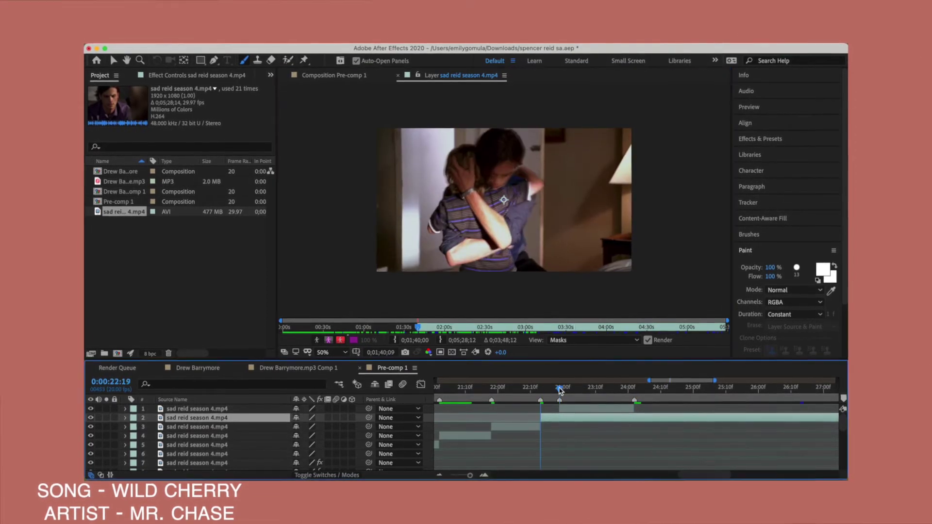
pyautogui.click(505, 410)
pyautogui.press('space')
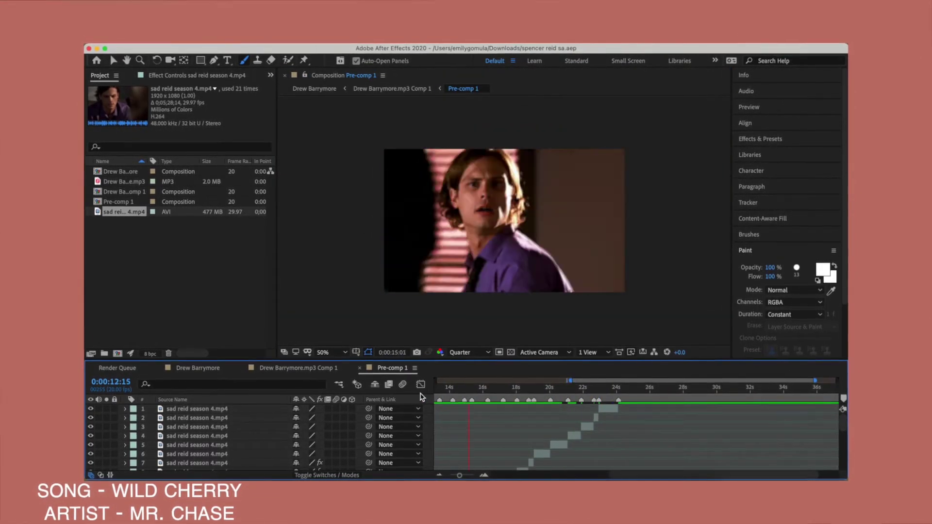
# Apply Twixtor to layer 6 and set its speed to 50%.
pyautogui.click(499, 326)
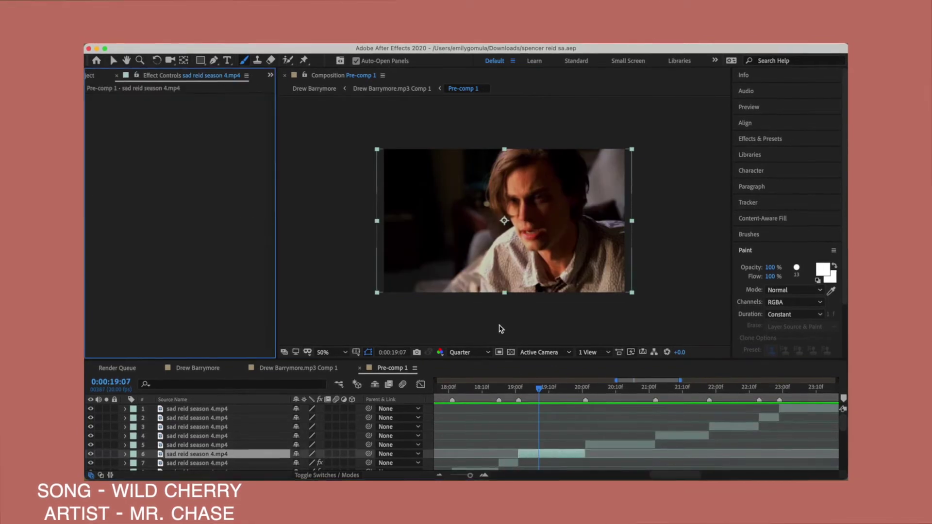
pyautogui.press('=')
pyautogui.press('=')
pyautogui.click(500, 391)
pyautogui.moveTo(500, 390); pyautogui.dragTo(572, 388)
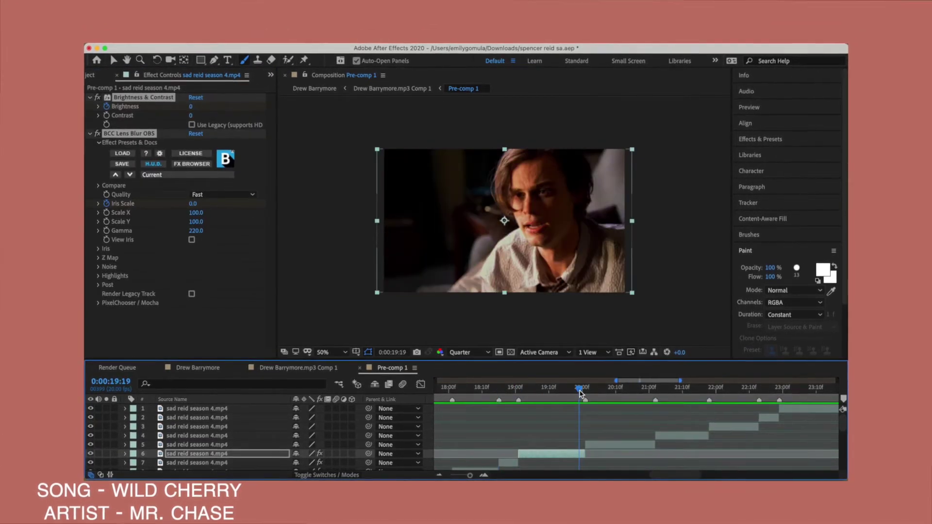
pyautogui.scroll(-1, 583, 427)
pyautogui.click(760, 140)
pyautogui.write('Twixt')
pyautogui.doubleClick(770, 272)
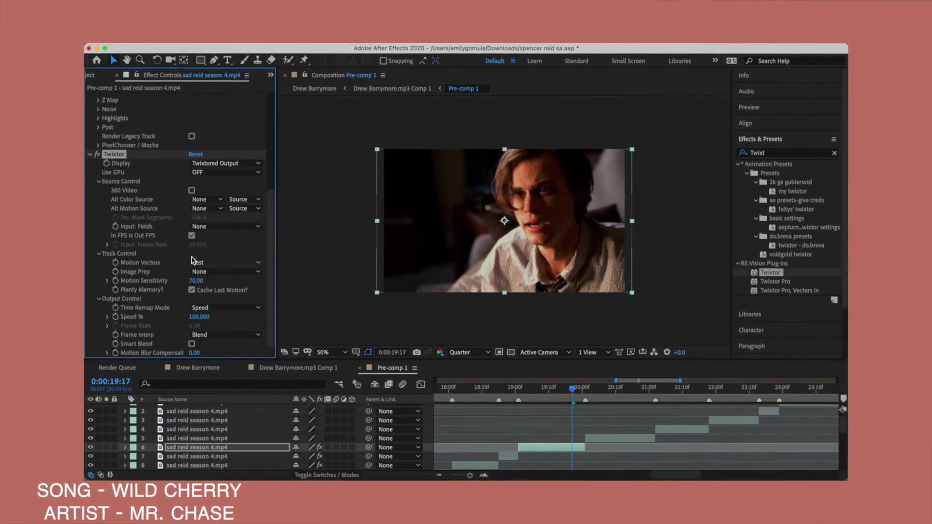
pyautogui.press('pagedown')
pyautogui.press('pagedown')
pyautogui.write('8')
pyautogui.press('Return')
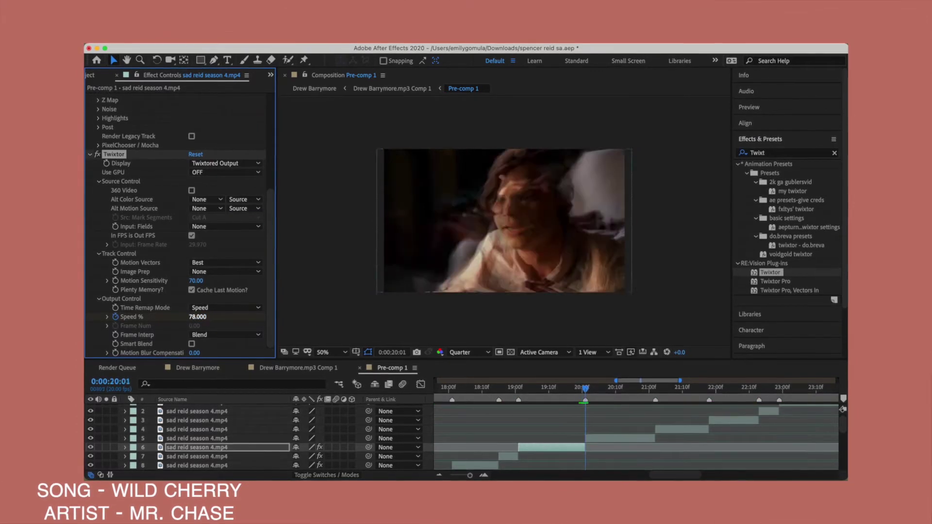
pyautogui.write('0')
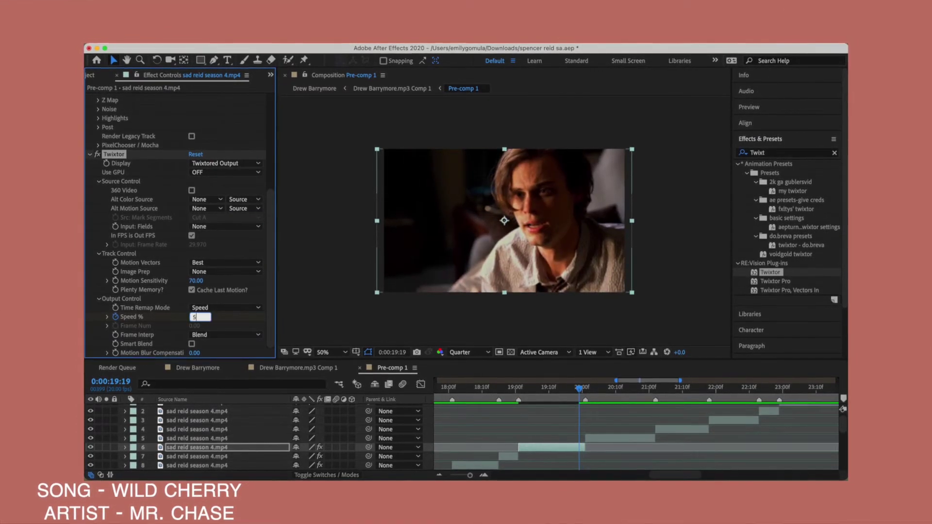
pyautogui.press('Return')
# Keyframe layer 5's Twixtor Speed at 50% at 20:15.
pyautogui.click(474, 400)
pyautogui.click(621, 438)
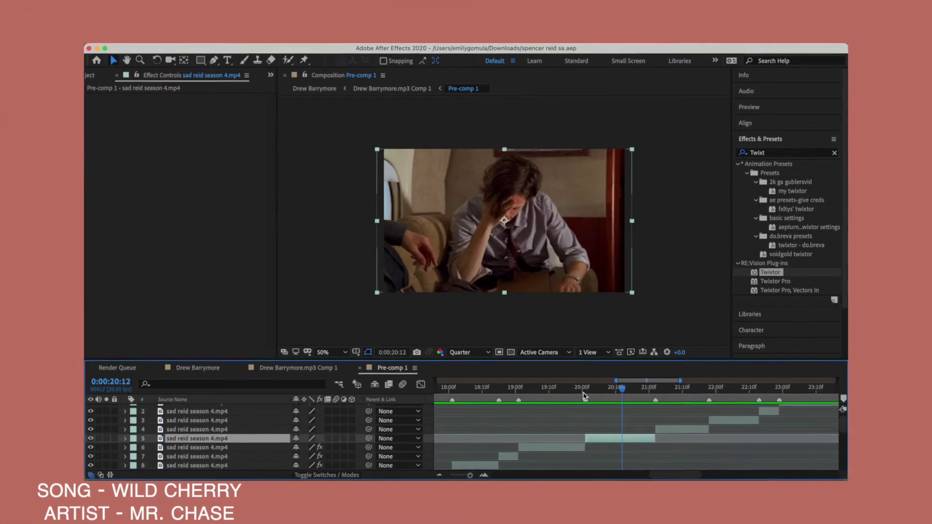
pyautogui.press('o')
pyautogui.click(632, 387)
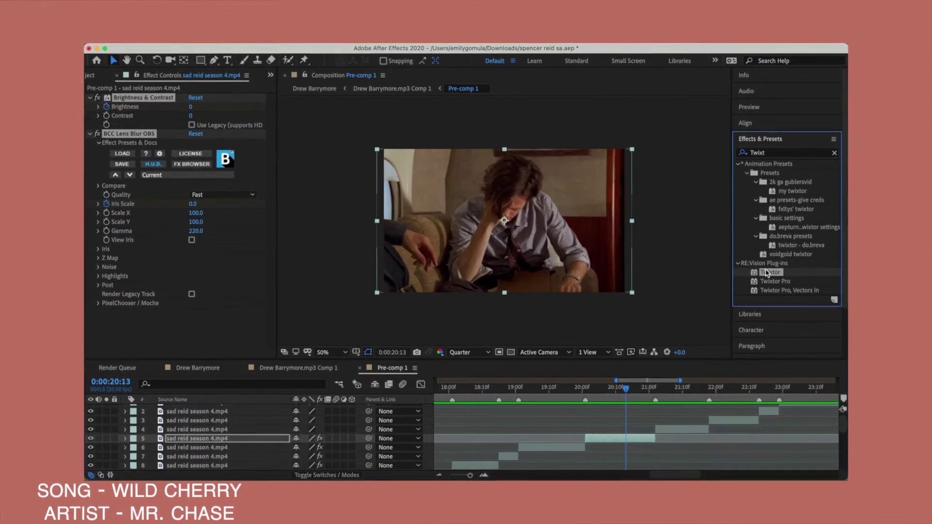
pyautogui.scroll(-5, 203, 291)
pyautogui.click(199, 316)
pyautogui.write('50')
pyautogui.press('Return')
pyautogui.press('u')
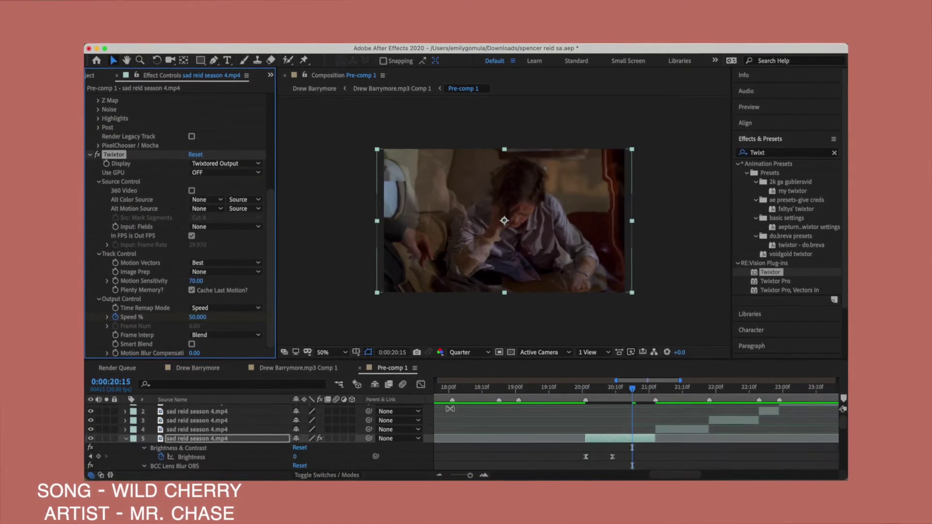
# Shift the speed keyframes earlier and set the second keyframe to 30%.
pyautogui.scroll(-1, 607, 426)
pyautogui.press('=')
pyautogui.moveTo(606, 421); pyautogui.dragTo(539, 420)
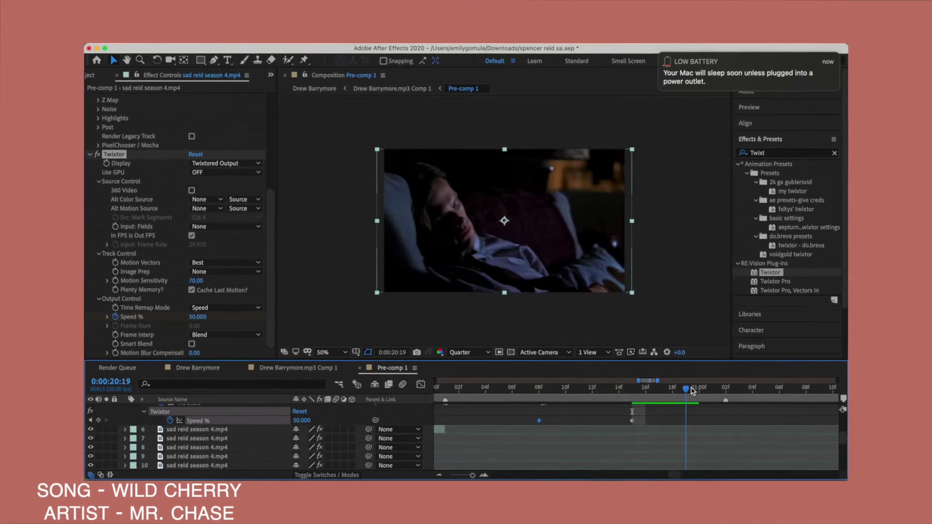
pyautogui.moveTo(199, 317); pyautogui.dragTo(190, 318)
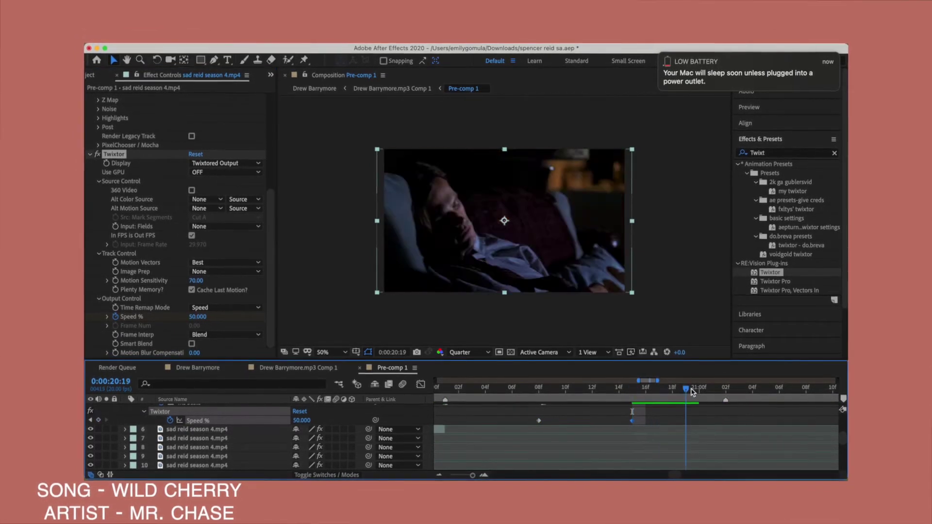
pyautogui.moveTo(539, 421); pyautogui.dragTo(486, 421)
pyautogui.click(446, 387)
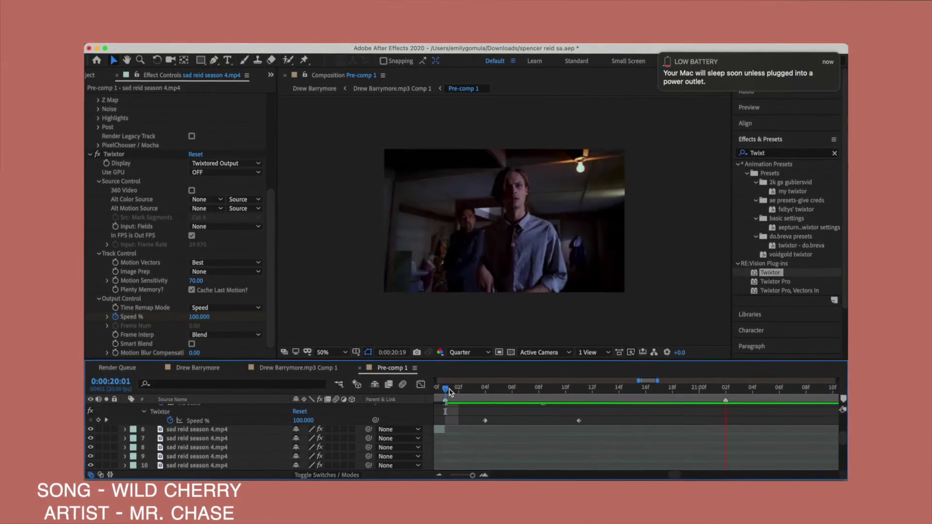
pyautogui.moveTo(446, 393); pyautogui.dragTo(583, 398)
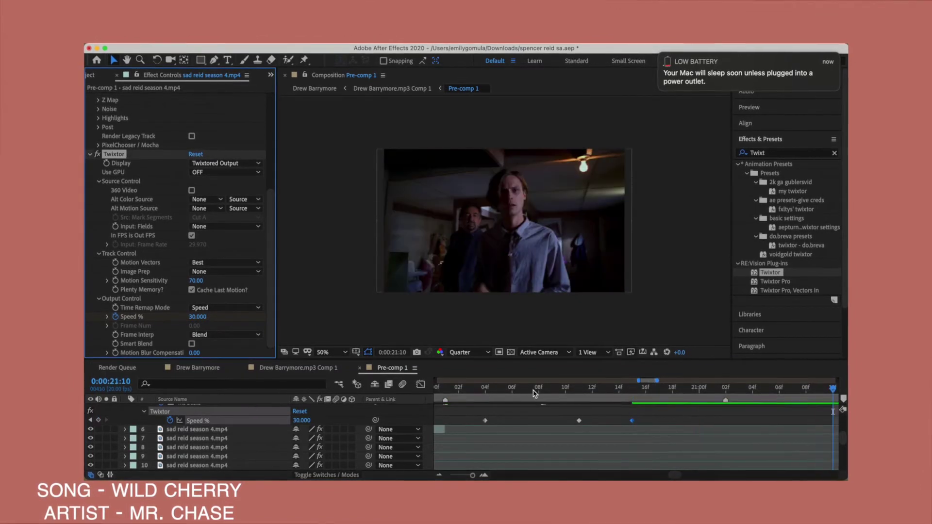
pyautogui.click(768, 430)
# Paste Brightness & Contrast and BCC Lens Blur onto layer 1 at 21:18.
pyautogui.scroll(3, 631, 427)
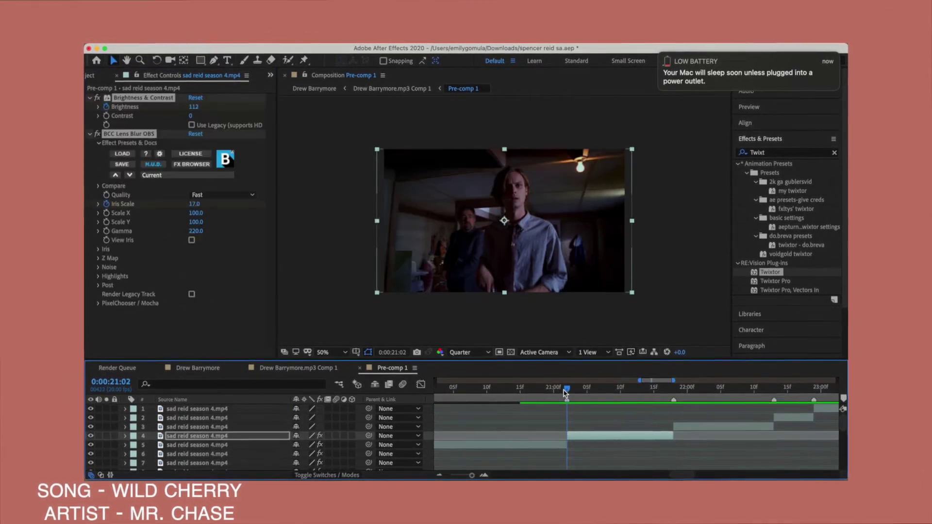
pyautogui.click(704, 427)
pyautogui.moveTo(679, 389); pyautogui.dragTo(752, 394)
pyautogui.press('super+v')
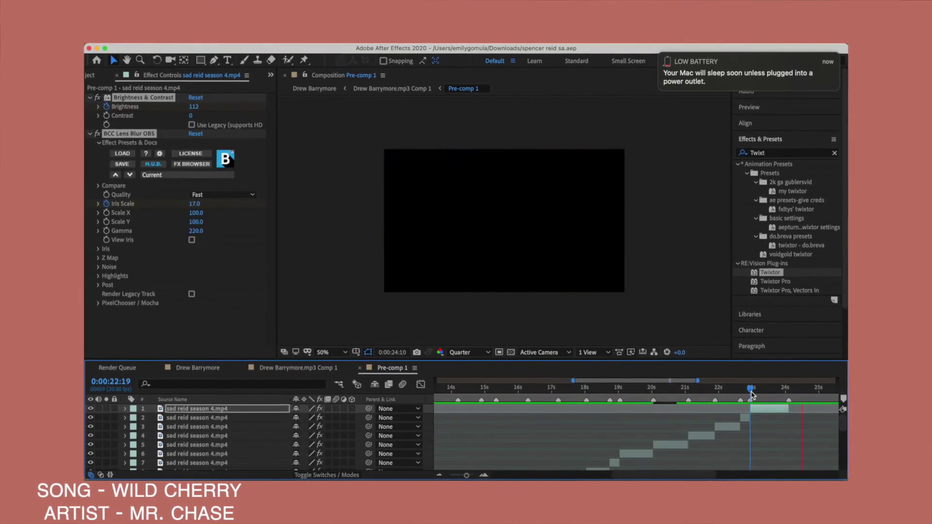
pyautogui.press(';')
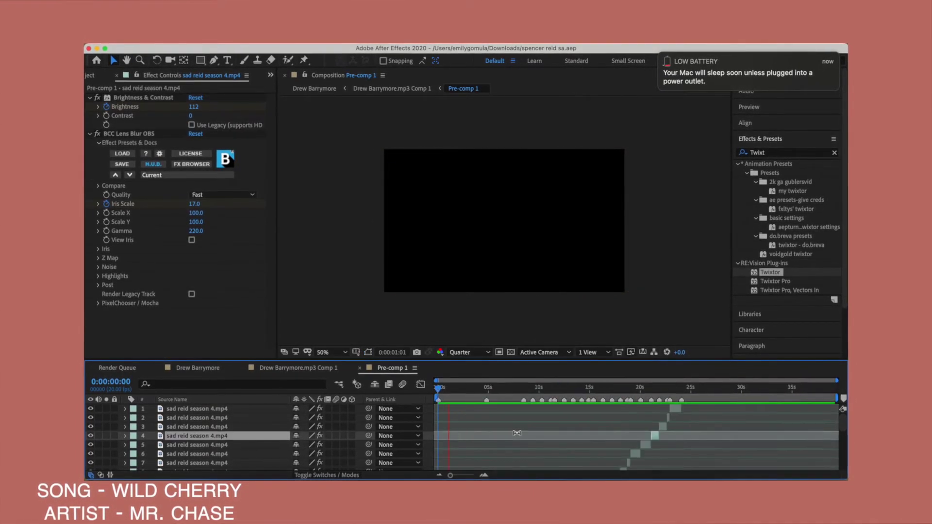
pyautogui.click(517, 433)
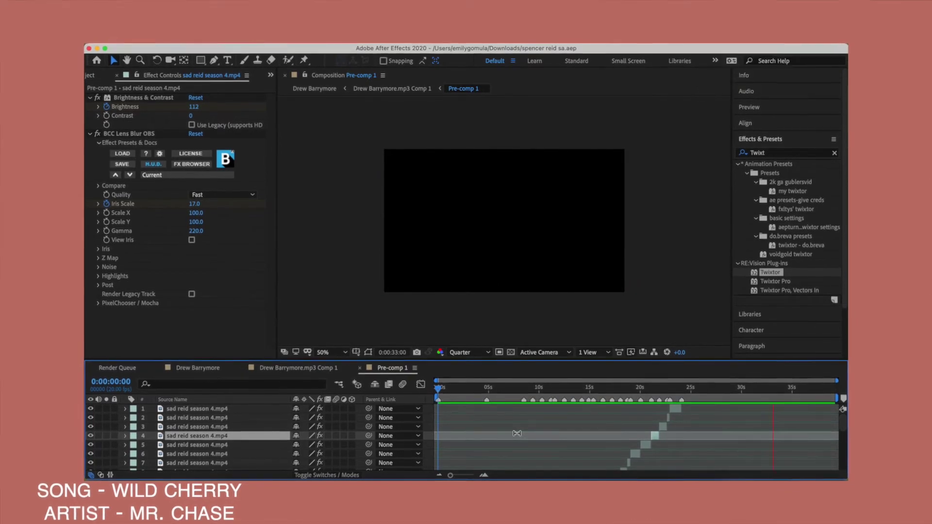
pyautogui.scroll(-5, 487, 437)
# Keyframe layer 21's opacity to fade to 0% and save the project.
pyautogui.click(487, 439)
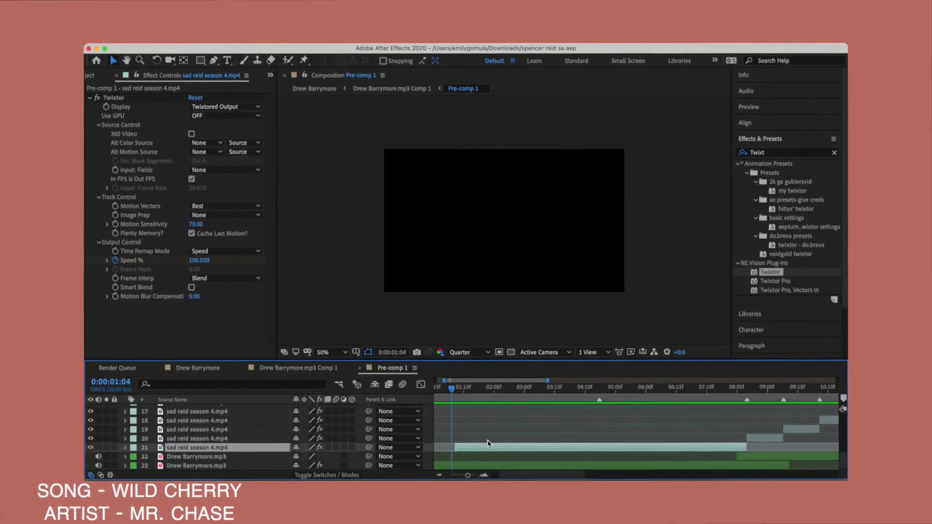
pyautogui.hotkey('alt', 'shift', 't')
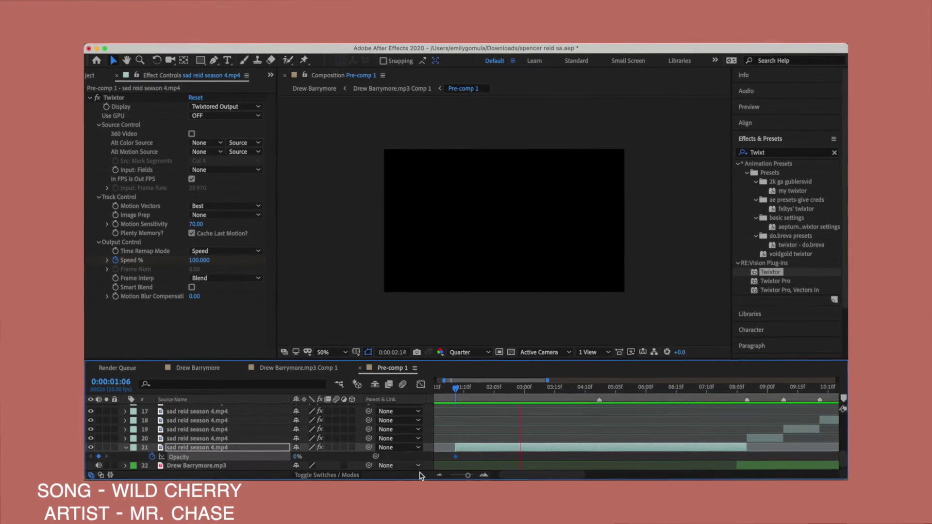
pyautogui.hotkey('ctrl', 's')
pyautogui.press('space')
pyautogui.click(447, 390)
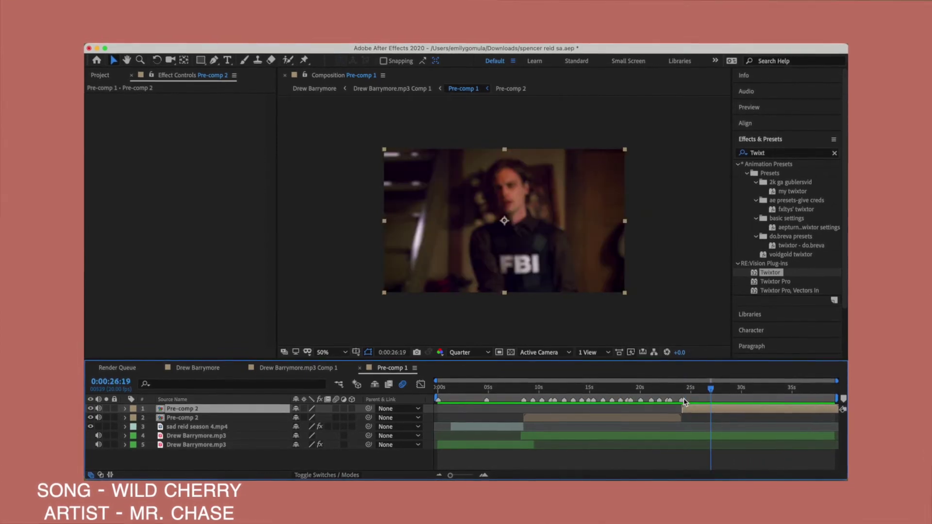
# Keyframe Pre-comp 2's opacity fading down to 0%.
pyautogui.click(760, 437)
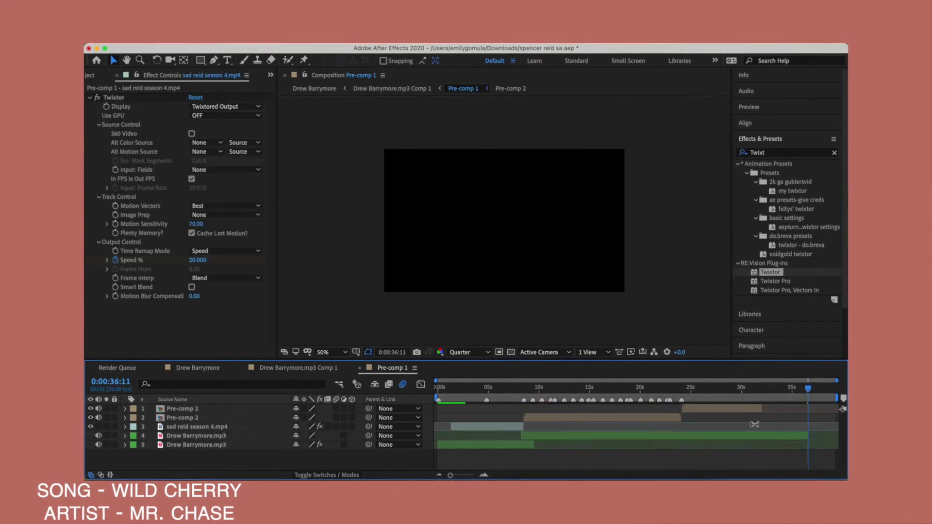
pyautogui.press('=')
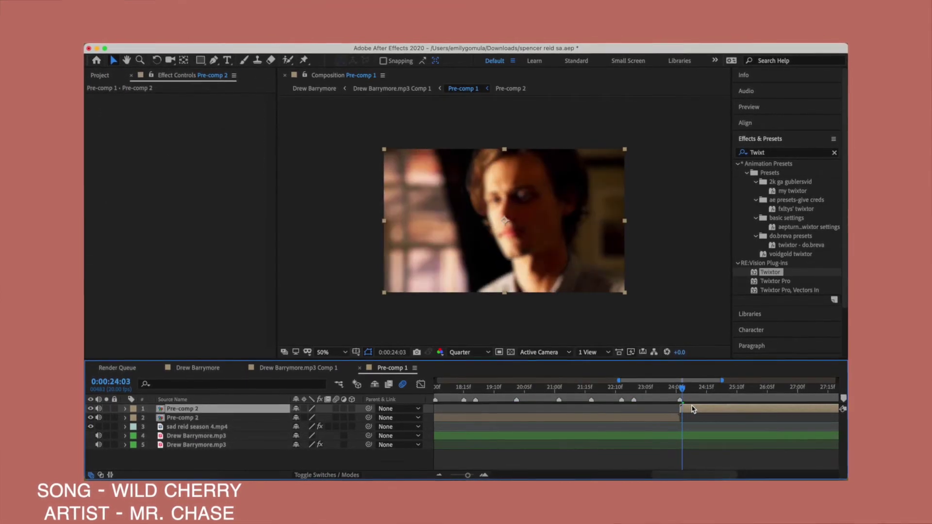
pyautogui.press('t')
pyautogui.press('-')
pyautogui.click(152, 417)
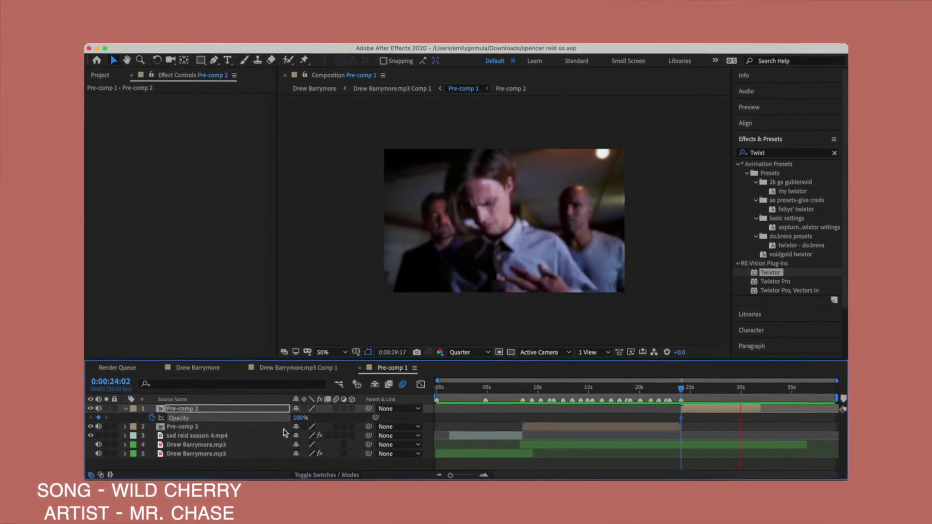
pyautogui.moveTo(300, 420); pyautogui.dragTo(206, 426)
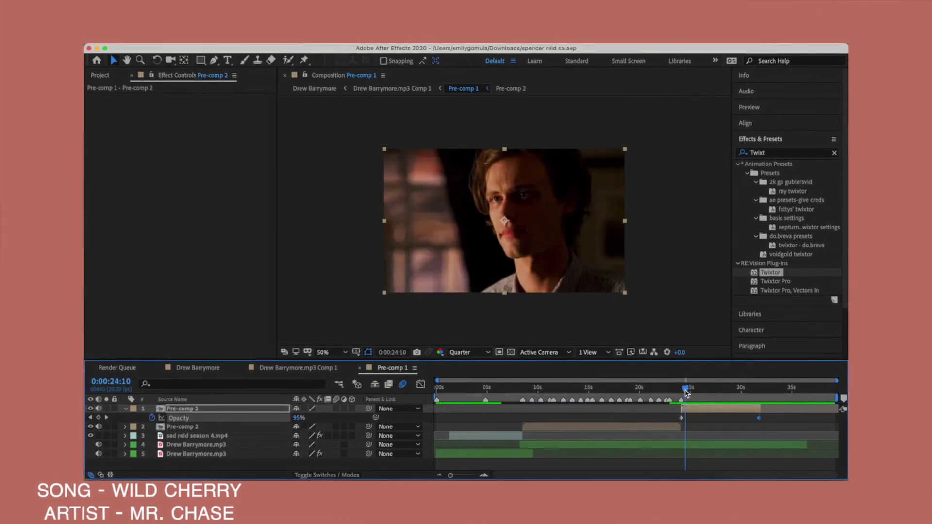
# Reveal Drew Barrymore.mp3's audio levels at 24:06 and preview the fade.
pyautogui.moveTo(685, 392); pyautogui.dragTo(683, 392)
pyautogui.click(194, 445)
pyautogui.press('l')
pyautogui.press('space')
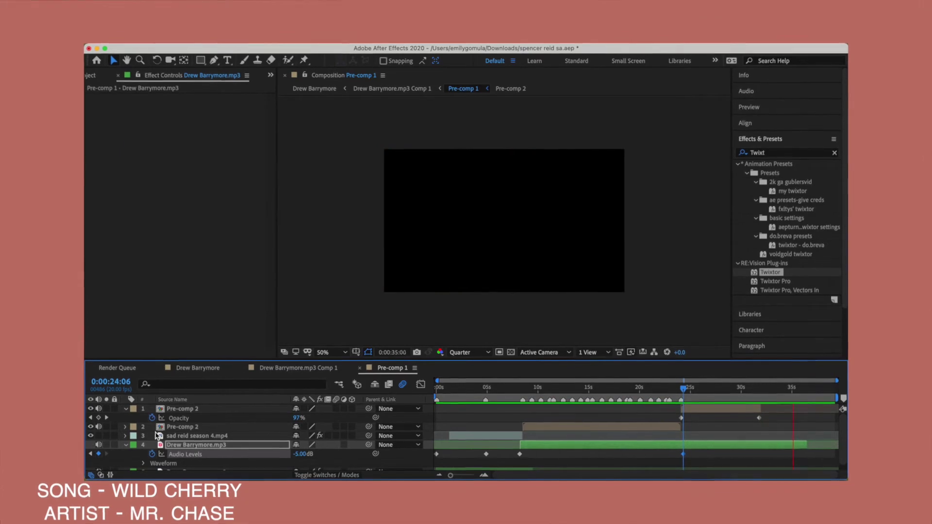
# Recheck the fade around 23:16, then select all layers and pre-compose them.
pyautogui.click(677, 387)
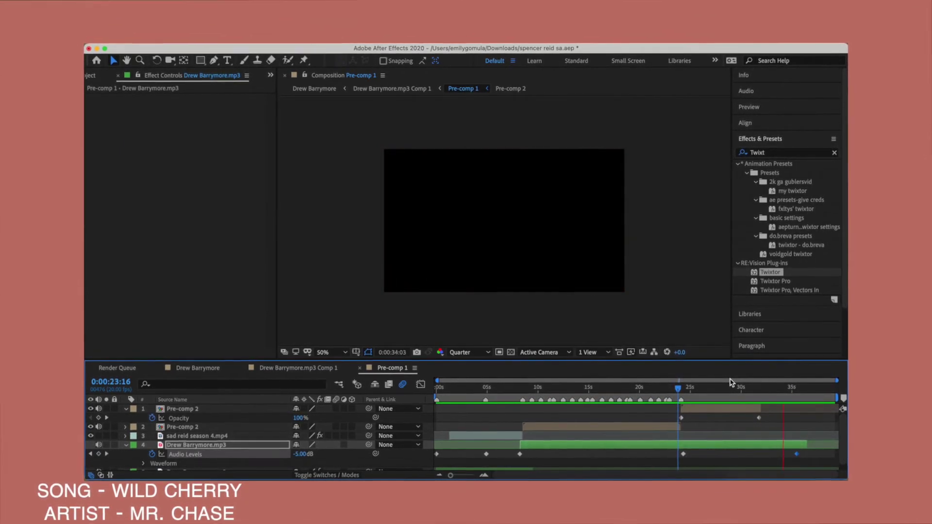
pyautogui.click(526, 386)
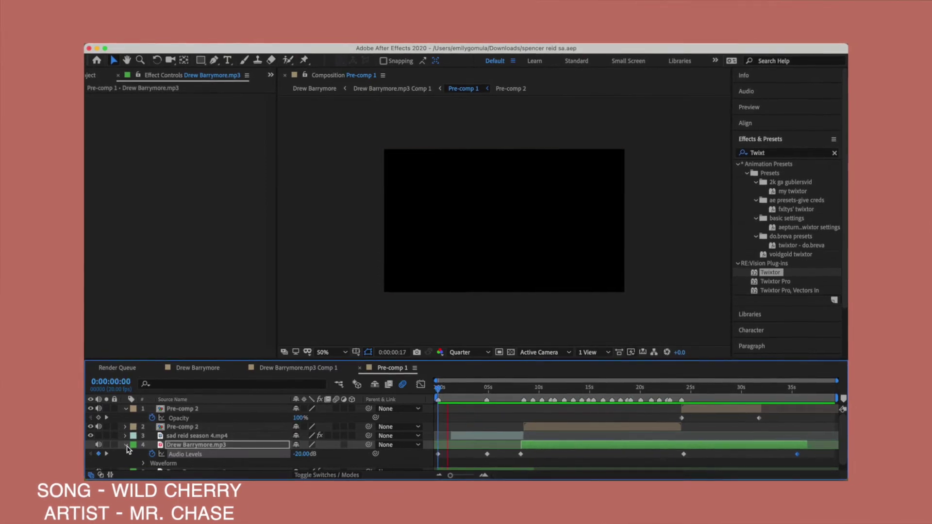
pyautogui.click(202, 409)
pyautogui.hotkey('ctrl', 'shift', 'c')
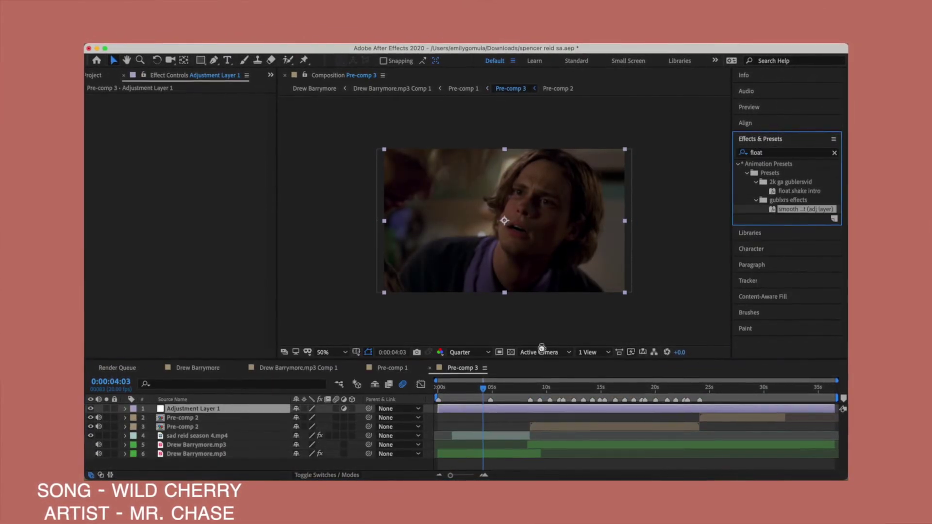
# Apply S_Shake (Amplitude 0.345) to Adjustment Layer 1 and preview the shake.
pyautogui.moveTo(542, 349); pyautogui.dragTo(504, 220)
pyautogui.press('space')
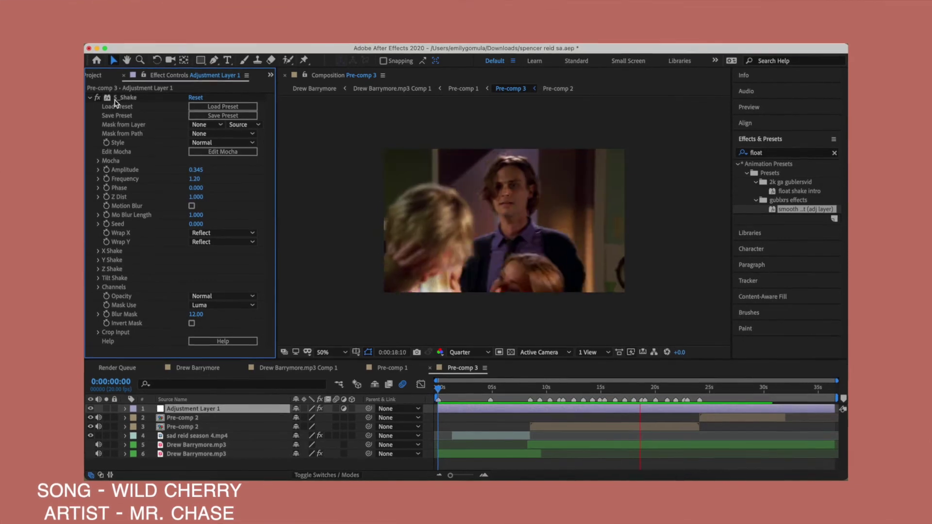
pyautogui.click(689, 389)
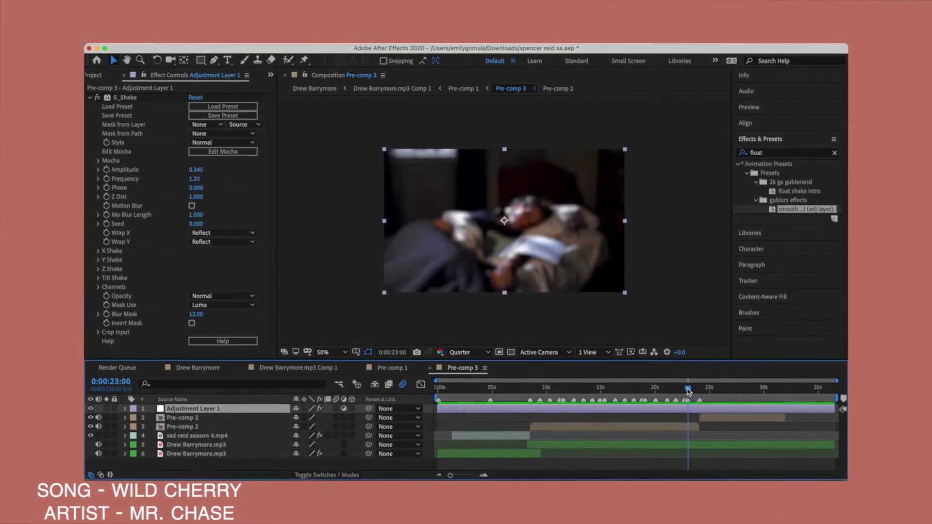
pyautogui.click(504, 389)
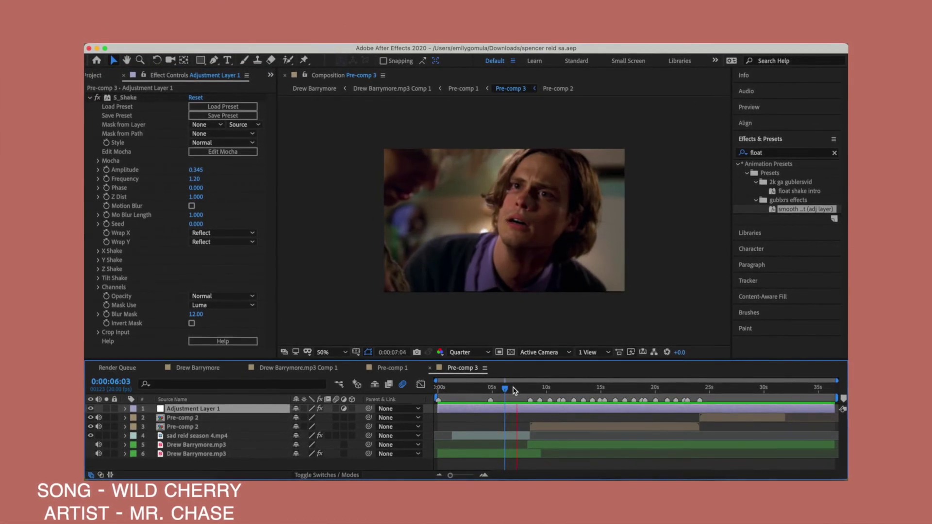
pyautogui.press('space')
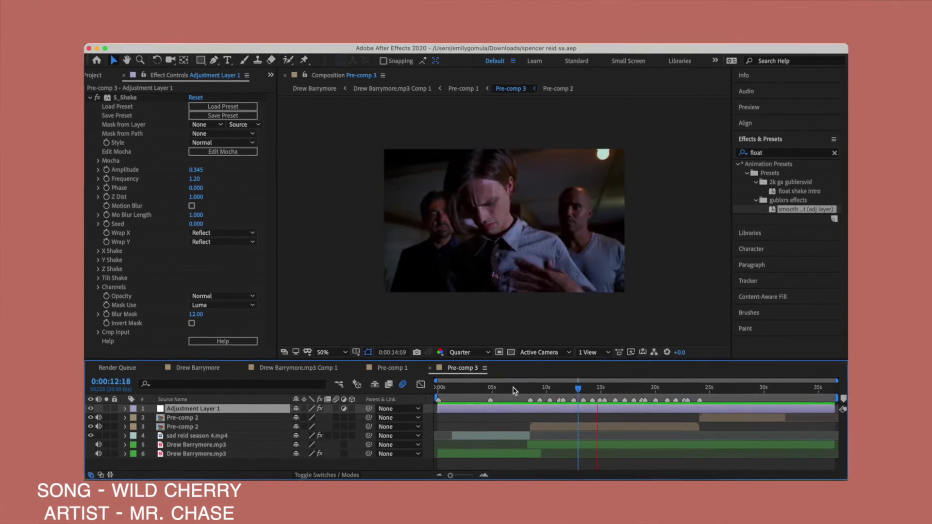
pyautogui.press('Home')
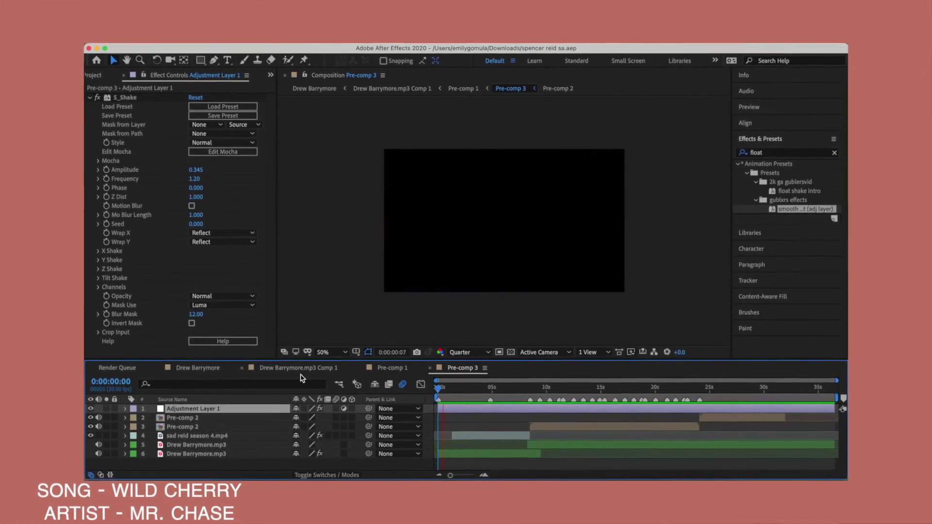
pyautogui.click(195, 186)
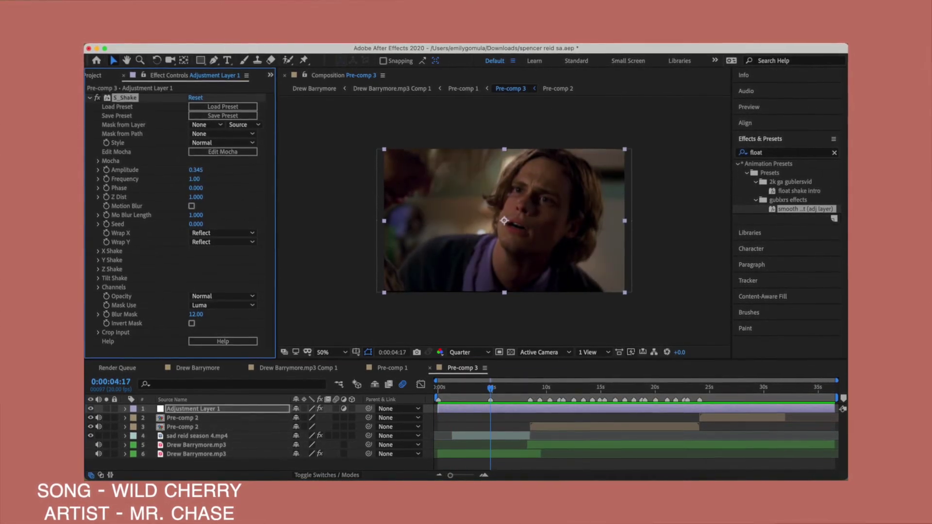
# Save the project and replay the preview with the effects search cleared.
pyautogui.hotkey('ctrl', 's')
pyautogui.click(231, 393)
pyautogui.press('space')
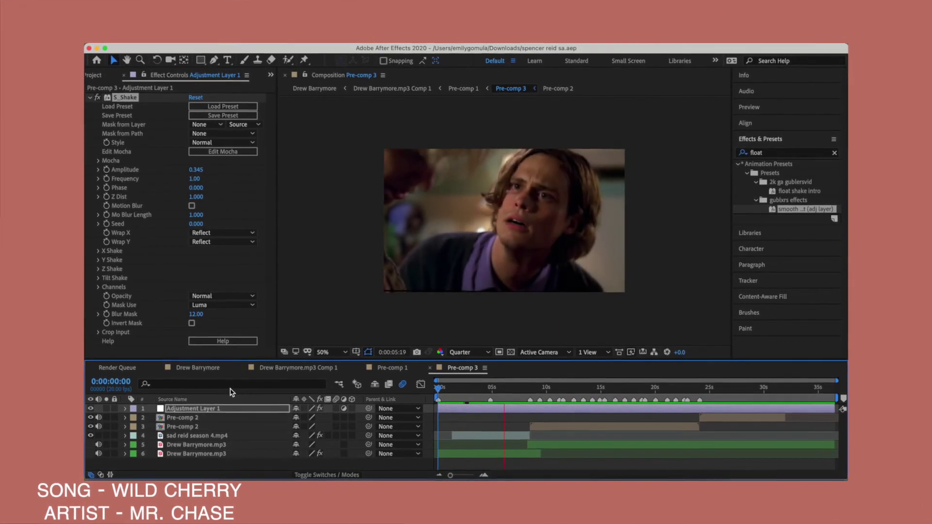
pyautogui.click(835, 152)
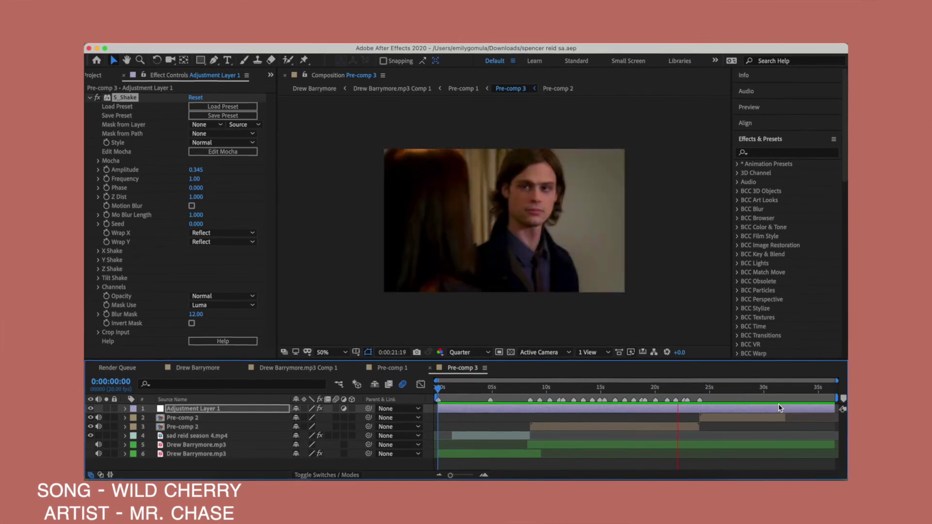
pyautogui.scroll(5, 721, 416)
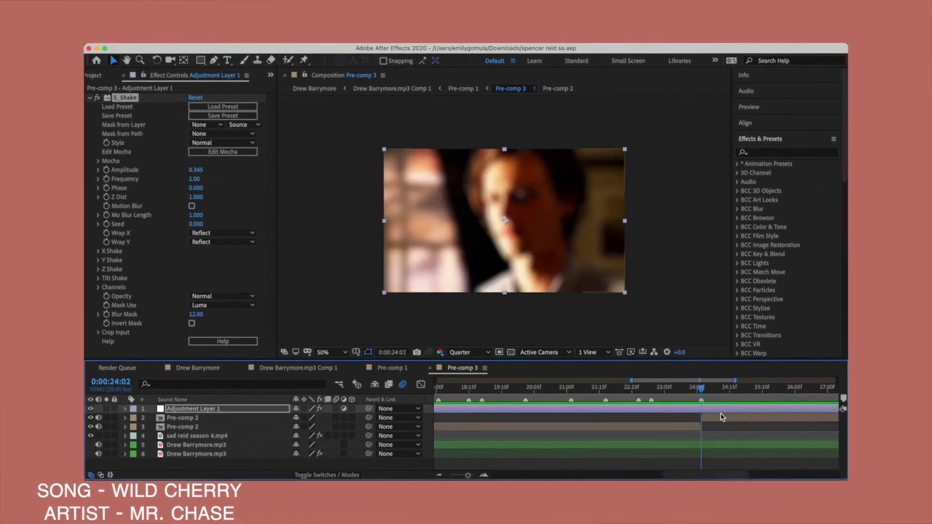
# Add a watermark text layer with the creator's name at 32 px.
pyautogui.hotkey('ctrl', 't')
pyautogui.click(438, 240)
pyautogui.write('emily')
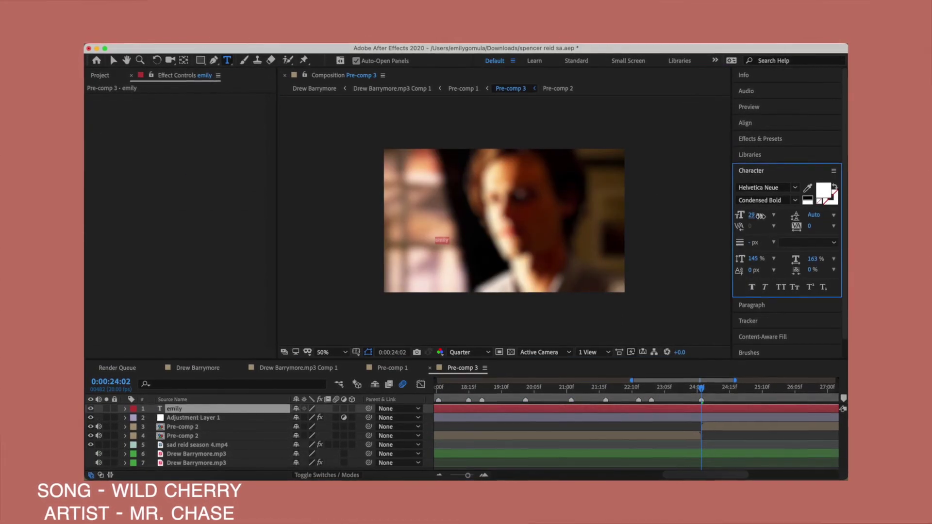
pyautogui.moveTo(760, 216); pyautogui.dragTo(767, 216)
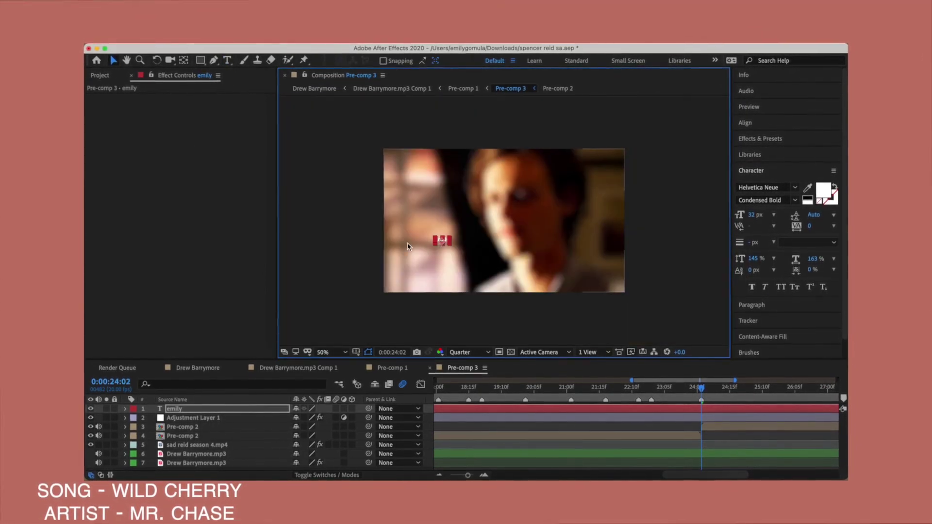
pyautogui.click(357, 261)
pyautogui.press('-')
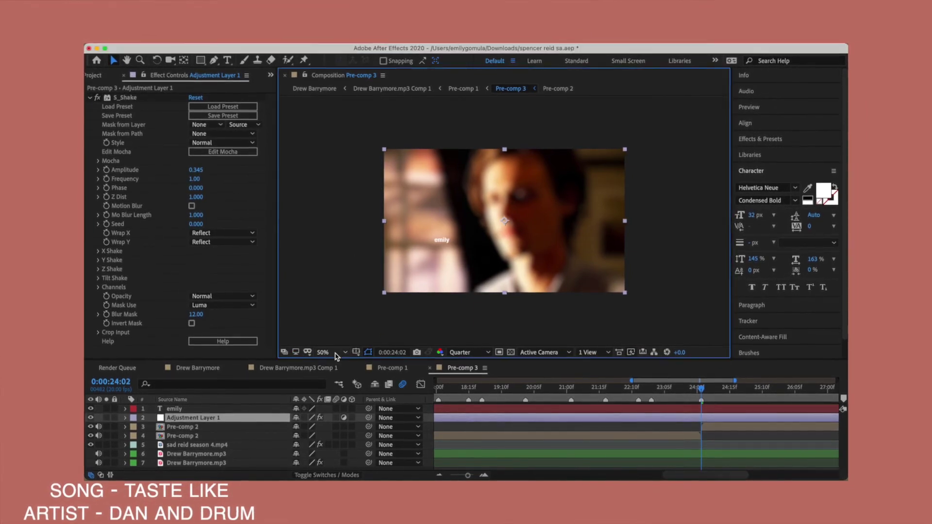
# Move the watermark to the upper right, recolour it, and set Opacity to 10%.
pyautogui.click(655, 387)
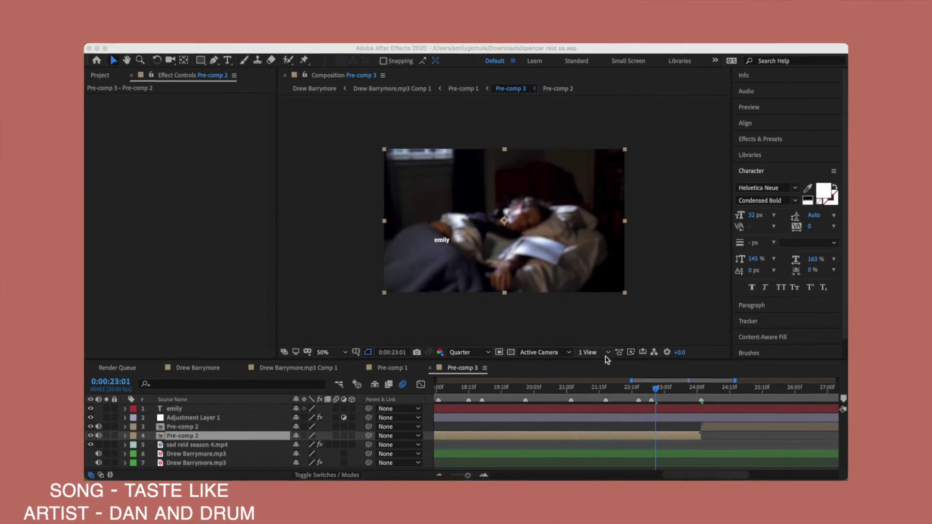
pyautogui.click(441, 242)
pyautogui.moveTo(441, 243); pyautogui.dragTo(601, 169)
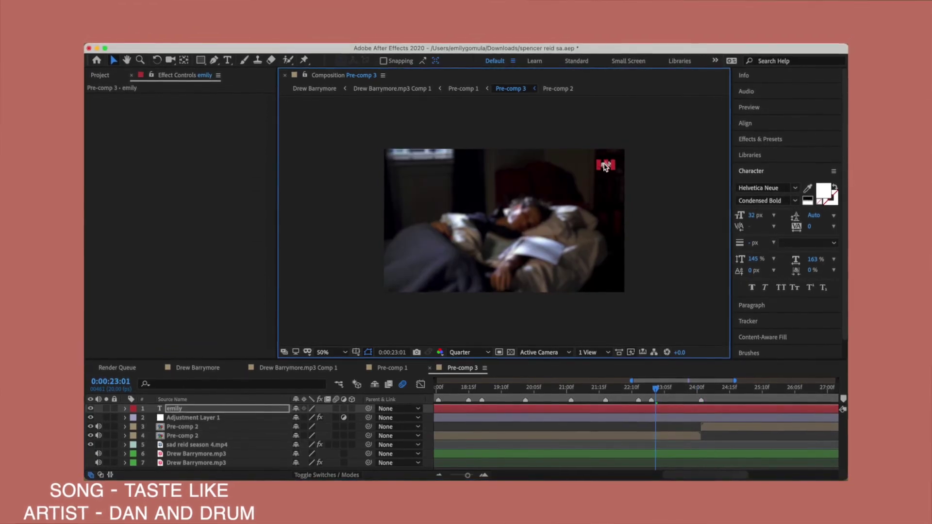
pyautogui.click(824, 191)
pyautogui.press('Return')
pyautogui.press('t')
pyautogui.click(702, 388)
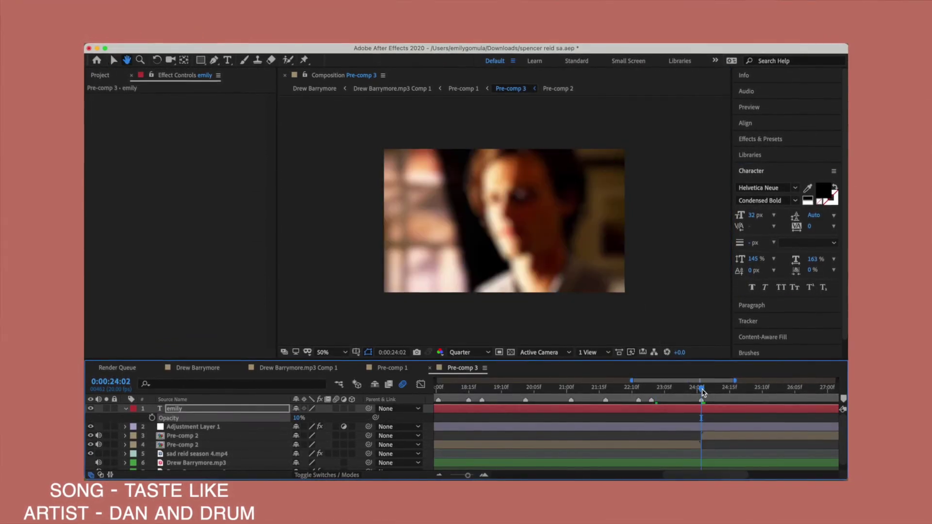
# Preview the watermark and change its colour to light grey.
pyautogui.press('space')
pyautogui.click(824, 191)
pyautogui.click(403, 299)
pyautogui.press('Return')
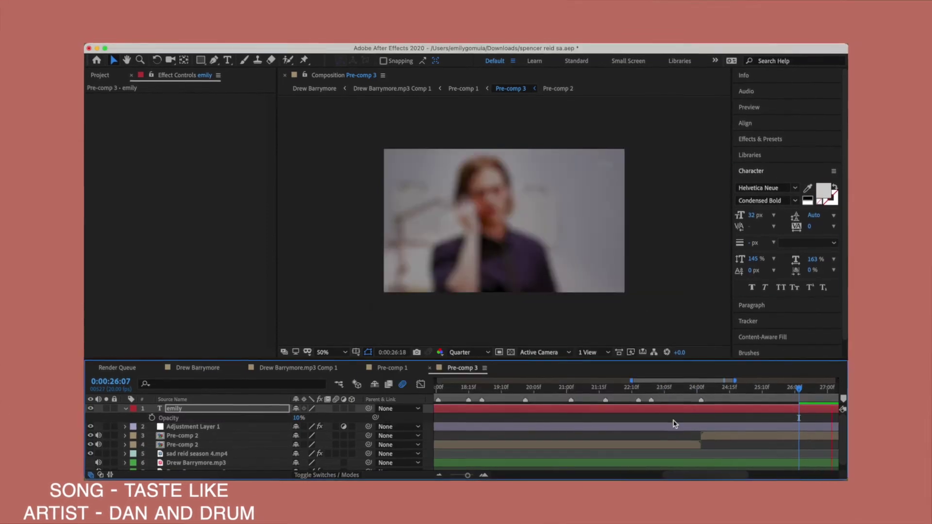
pyautogui.press('space')
# Add Adjustment Layer 2, put the watermark below Adjustment Layer 1, and apply Motion Tile (Output Height 93).
pyautogui.hotkey('ctrl', 'alt', 'y')
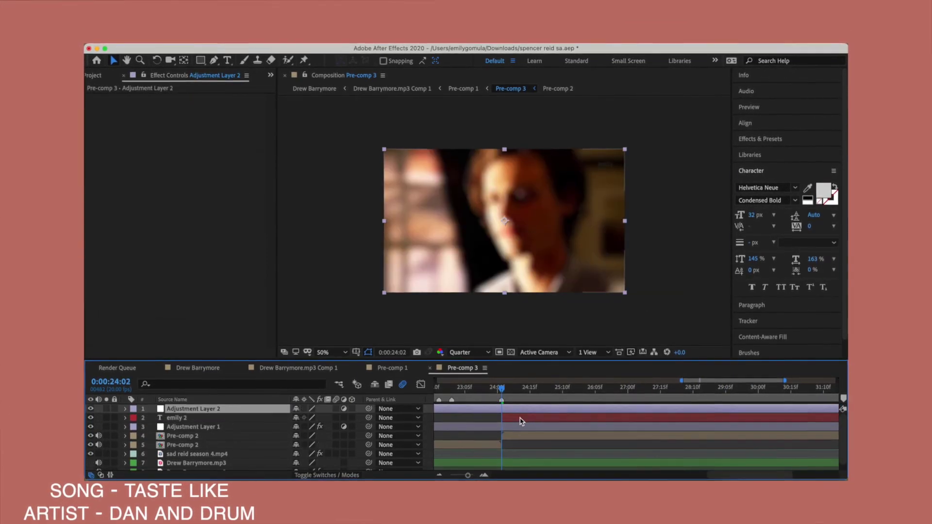
pyautogui.moveTo(229, 418); pyautogui.dragTo(257, 433)
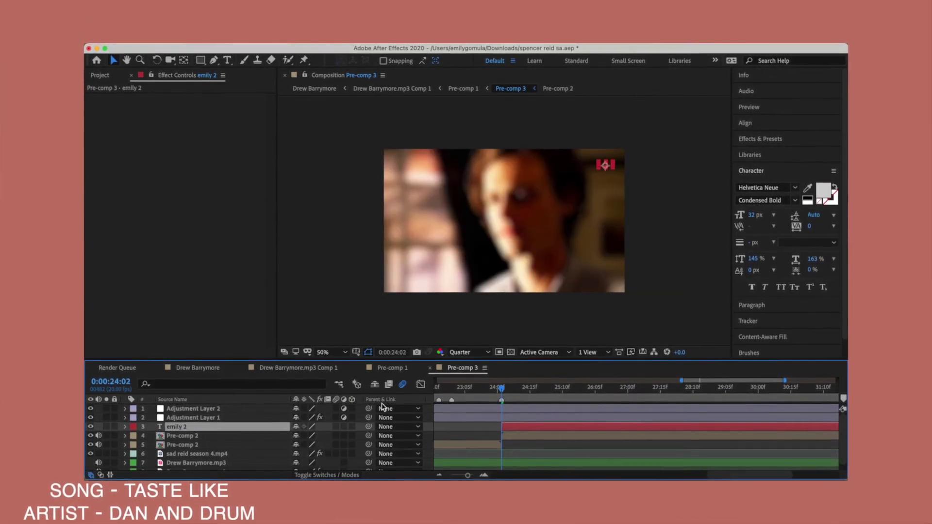
pyautogui.click(529, 409)
pyautogui.click(760, 139)
pyautogui.moveTo(775, 246); pyautogui.dragTo(194, 144)
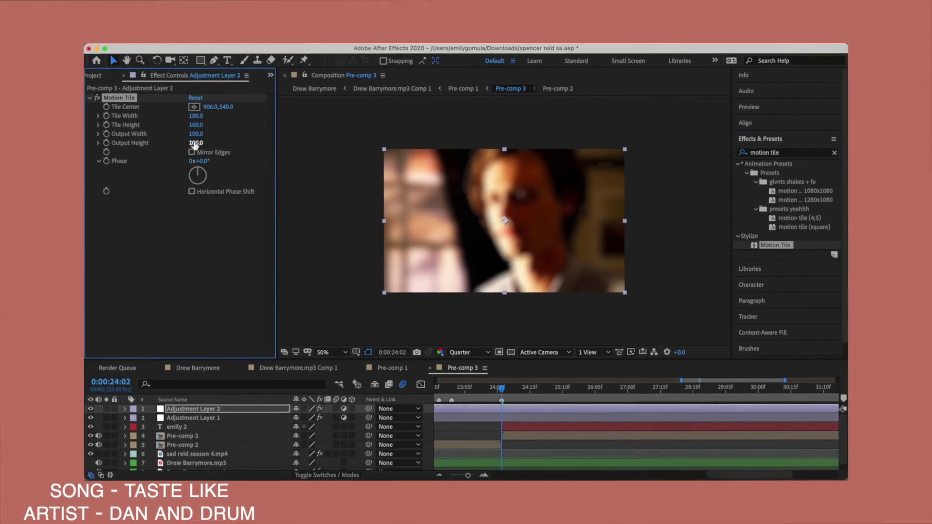
# Trim the watermark text layer to end at 31:15.
pyautogui.click(502, 426)
pyautogui.press('p')
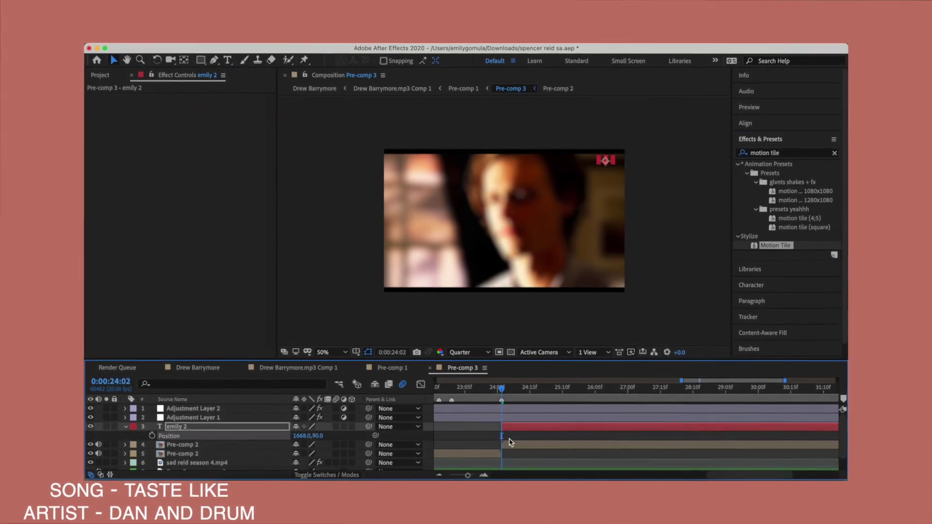
pyautogui.hscroll(5, 631, 427)
pyautogui.click(688, 390)
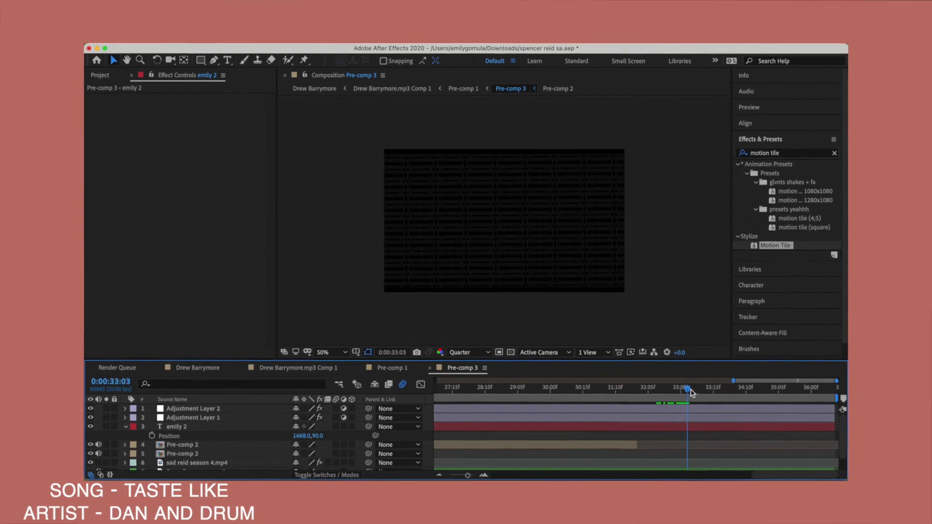
pyautogui.moveTo(689, 389); pyautogui.dragTo(626, 389)
pyautogui.click(634, 427)
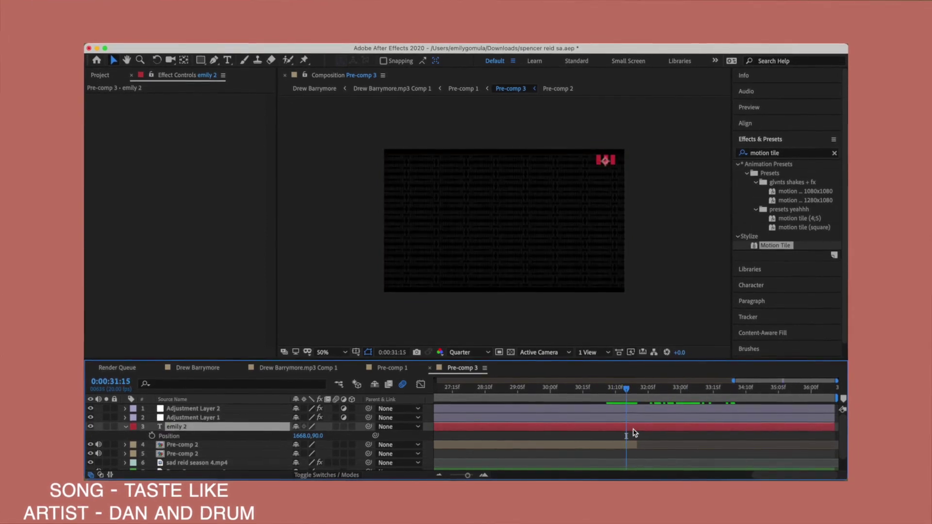
pyautogui.hotkey('alt', ']')
pyautogui.click(631, 409)
# Apply RSMB Pro motion blur to Adjustment Layer 2 via an 'rsmb' search.
pyautogui.click(558, 389)
pyautogui.scroll(-2, 599, 394)
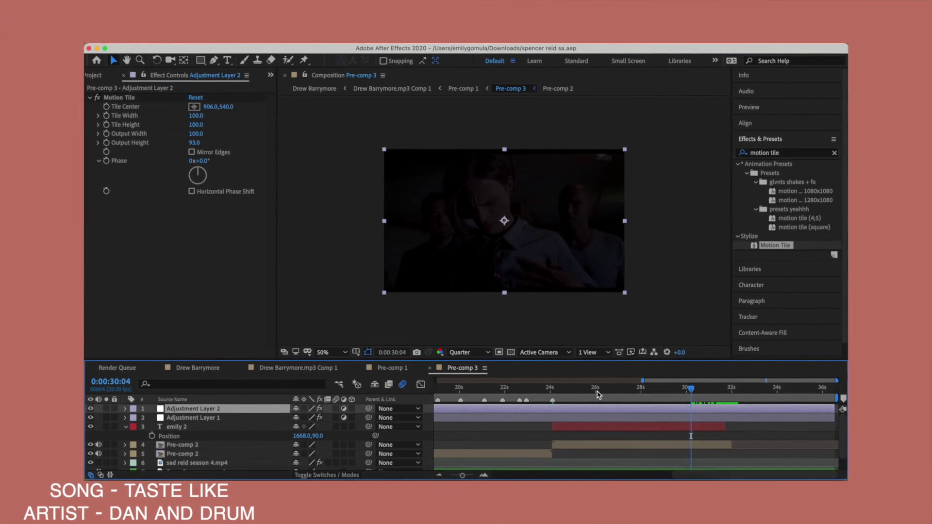
pyautogui.click(777, 153)
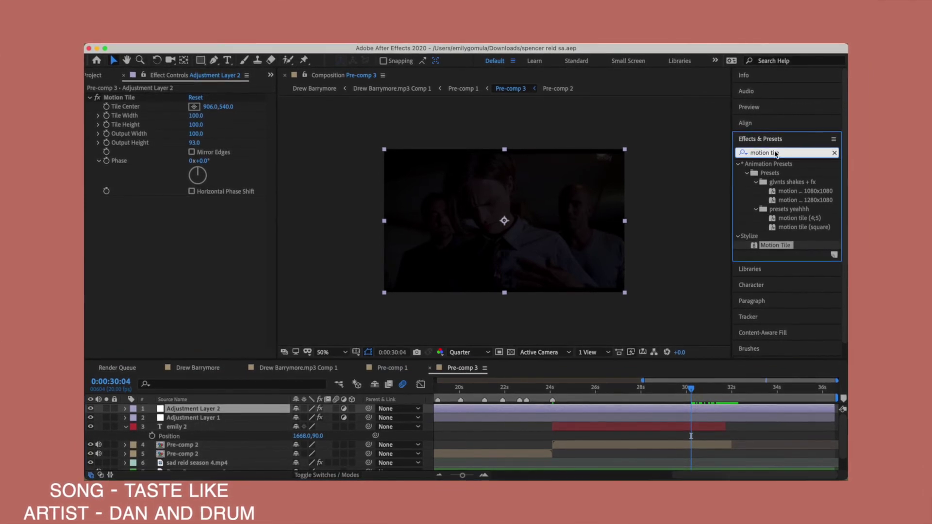
pyautogui.write('rsmb')
pyautogui.doubleClick(789, 191)
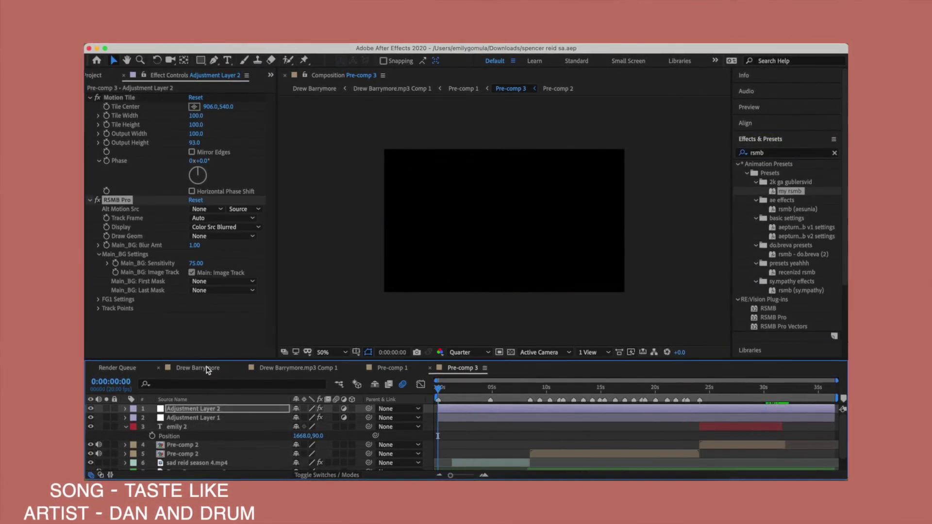
pyautogui.click(126, 427)
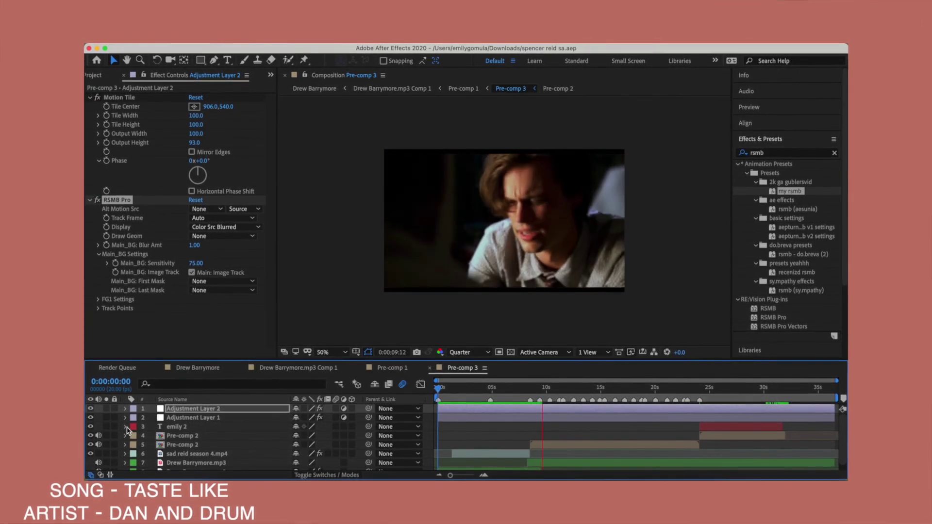
pyautogui.press('space')
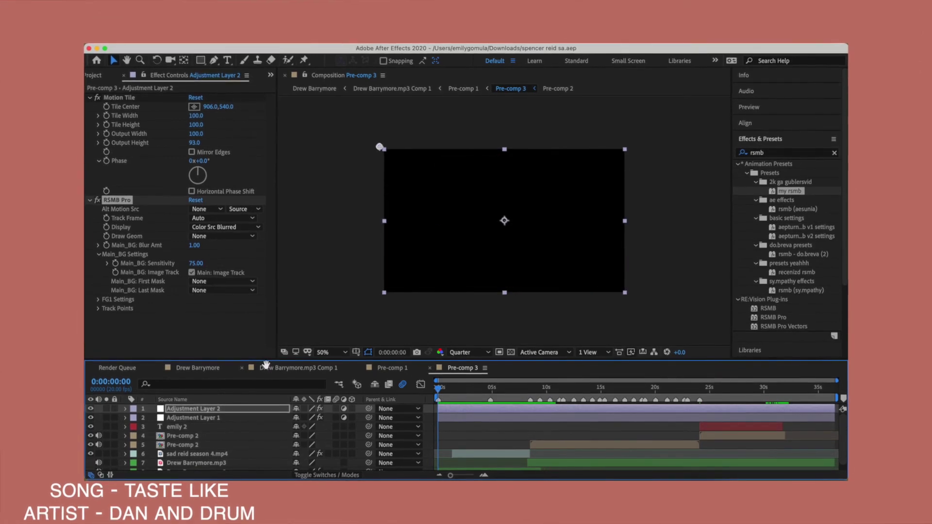
pyautogui.press('space')
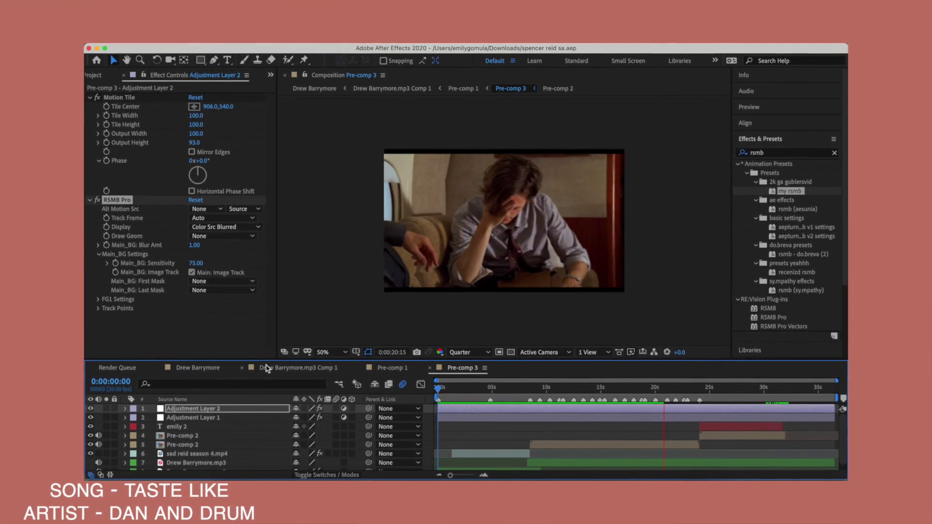
pyautogui.click(510, 388)
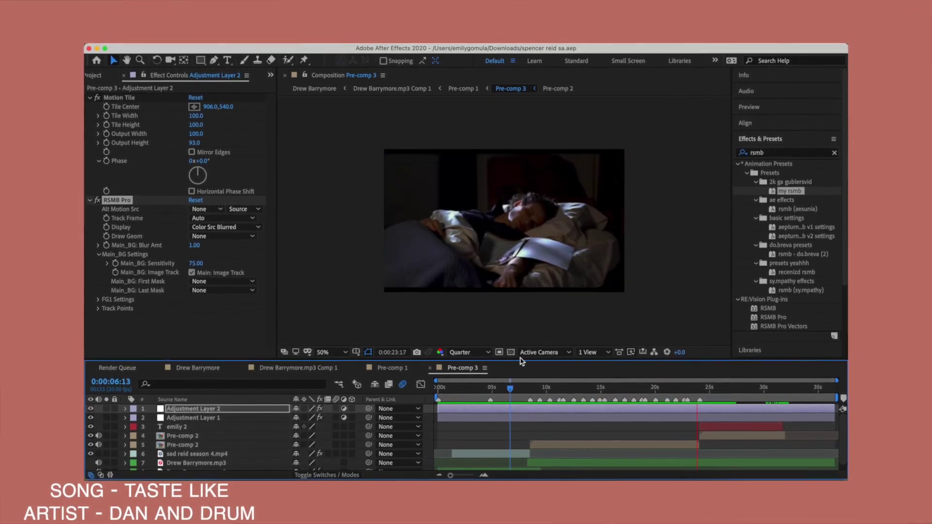
pyautogui.press('Home')
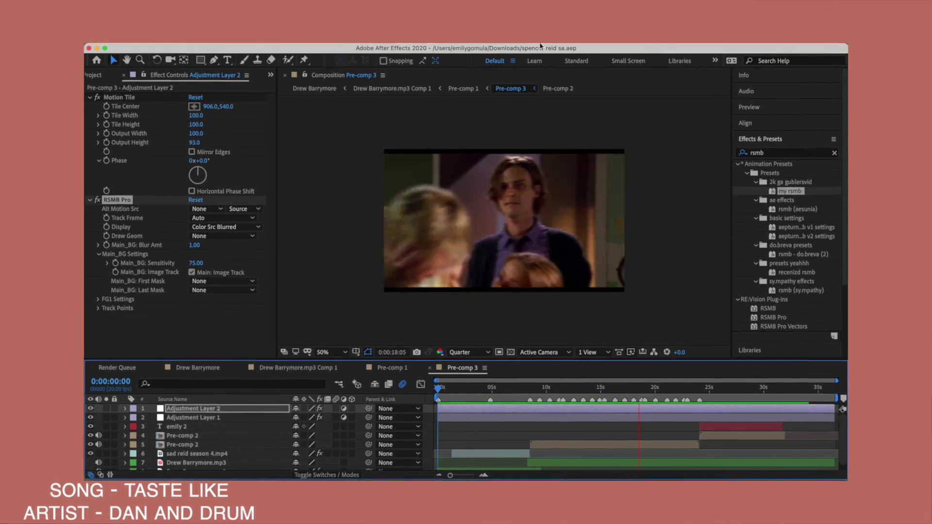
pyautogui.click(520, 262)
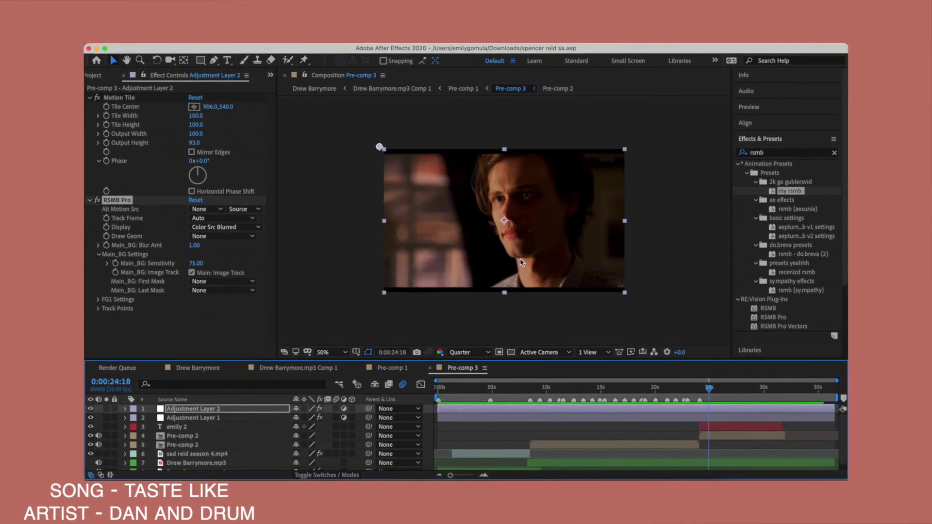
# Queue Pre-comp 3 and render it with Lossless output to Pre-comp 3.mov.
pyautogui.press('super+m')
pyautogui.press('Return')
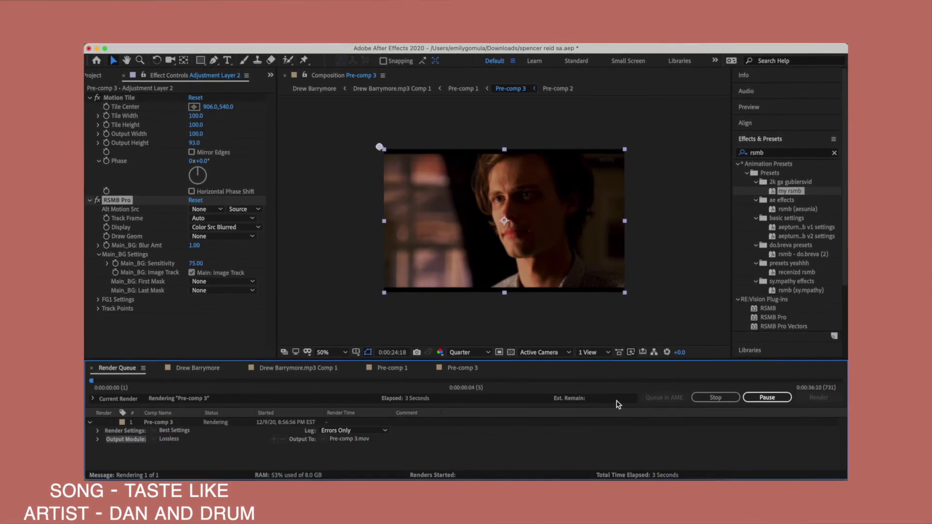